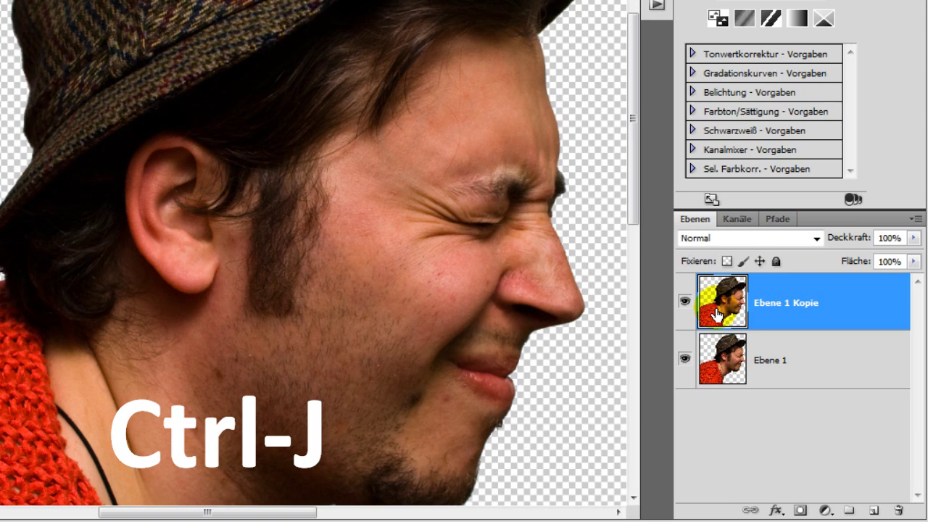
- Desaturate the layer Ebene 1 Kopie and duplicate the resulting black-and-white layer
key(ctrl+shift+u)
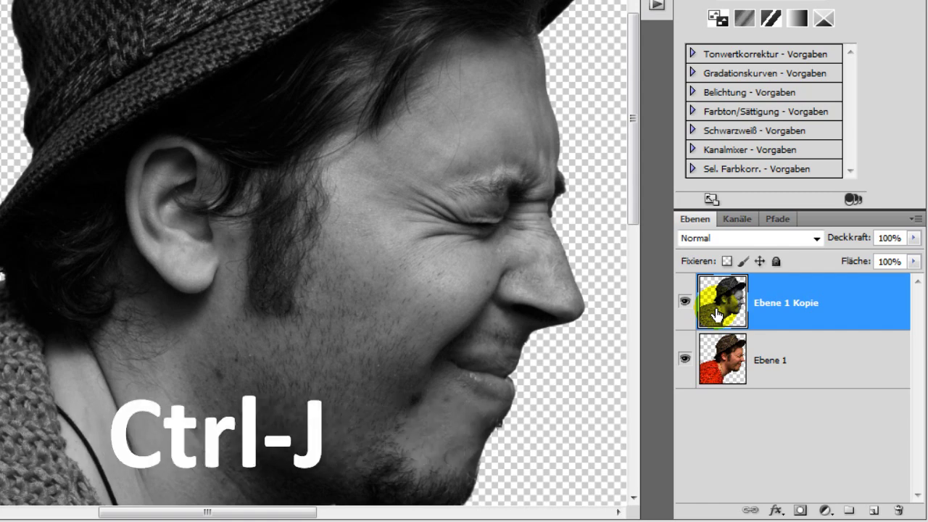
key(ctrl+j)
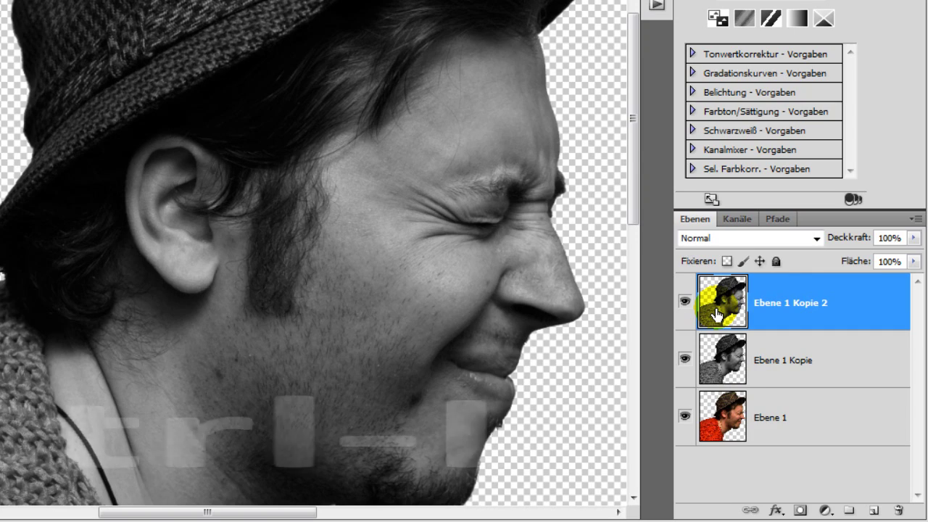
- Invert the layer Ebene 1 Kopie 2 and set its blend mode to Farbig abwedeln
key(ctrl+i)
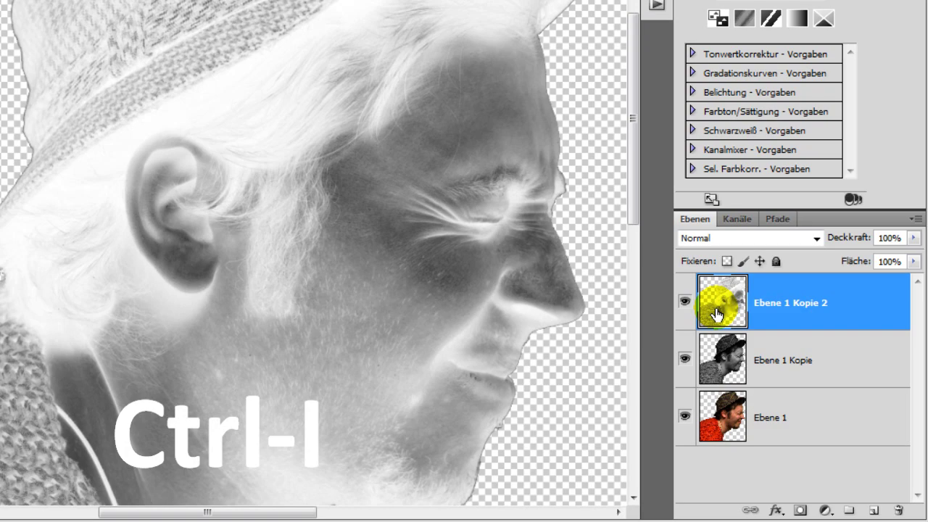
click(747, 239)
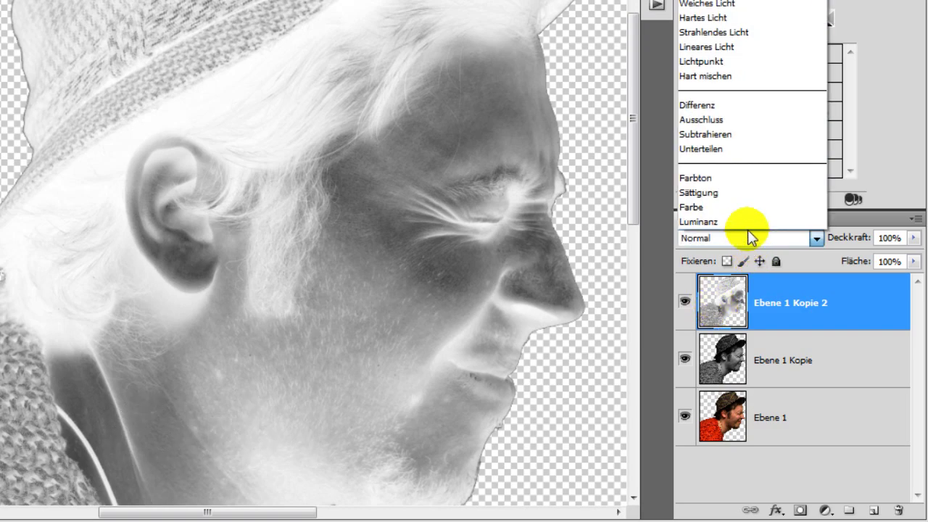
click(756, 149)
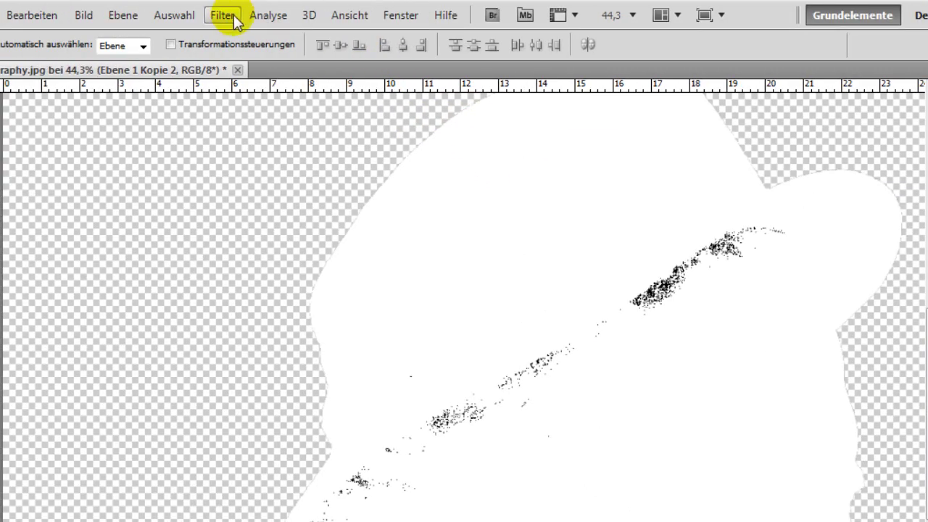
- Open the Gaußscher Weichzeichner filter for the inverted layer Ebene 1 Kopie 2
click(79, 15)
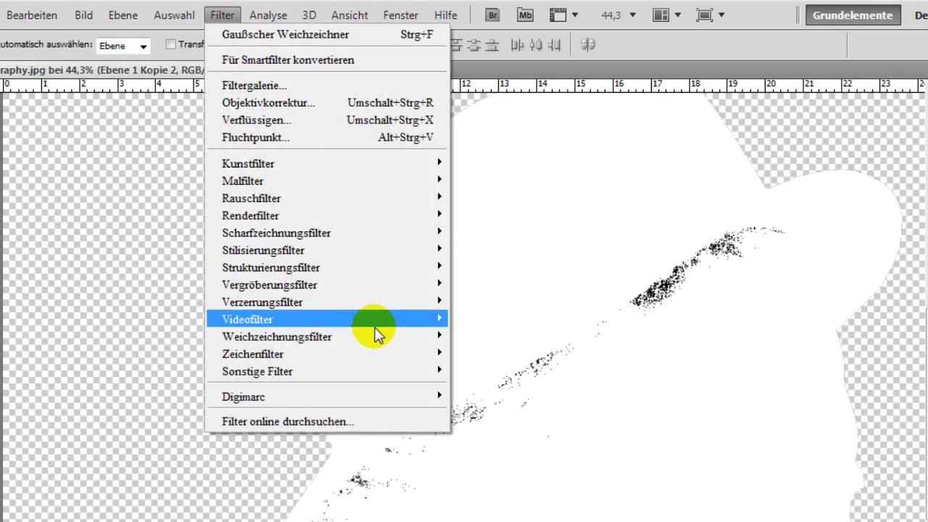
mouse_move(229, 344)
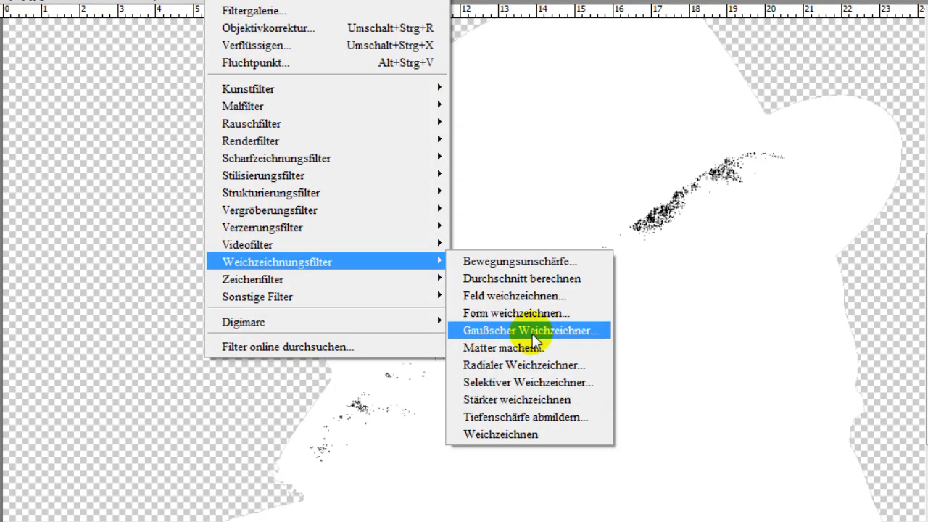
click(530, 405)
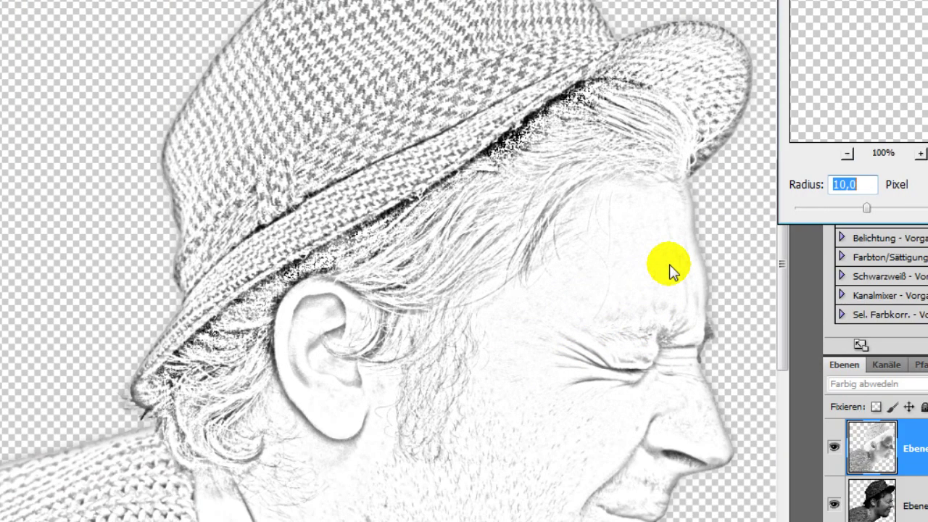
click(667, 266)
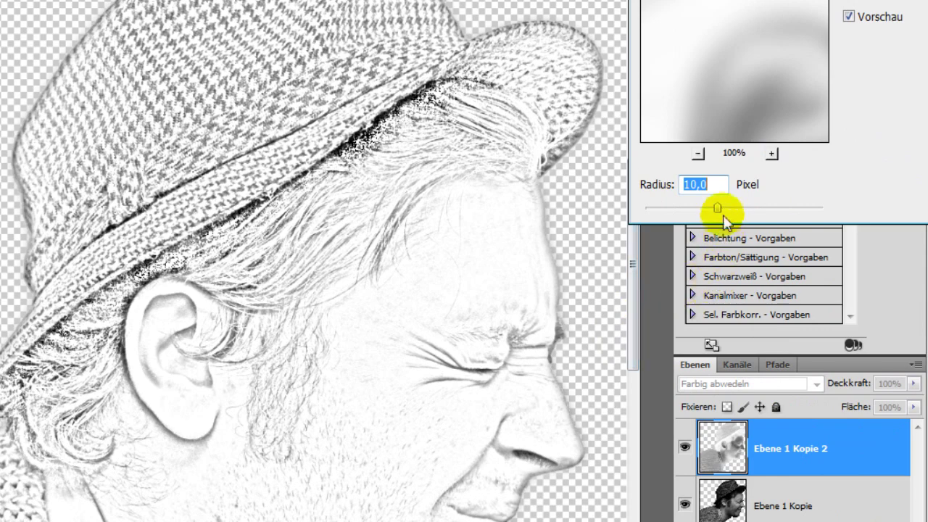
- Try stronger blur radii of 43 and 38.3 pixels with the filter preview zoomed out to 6%
drag(723, 216, 750, 208)
click(697, 154)
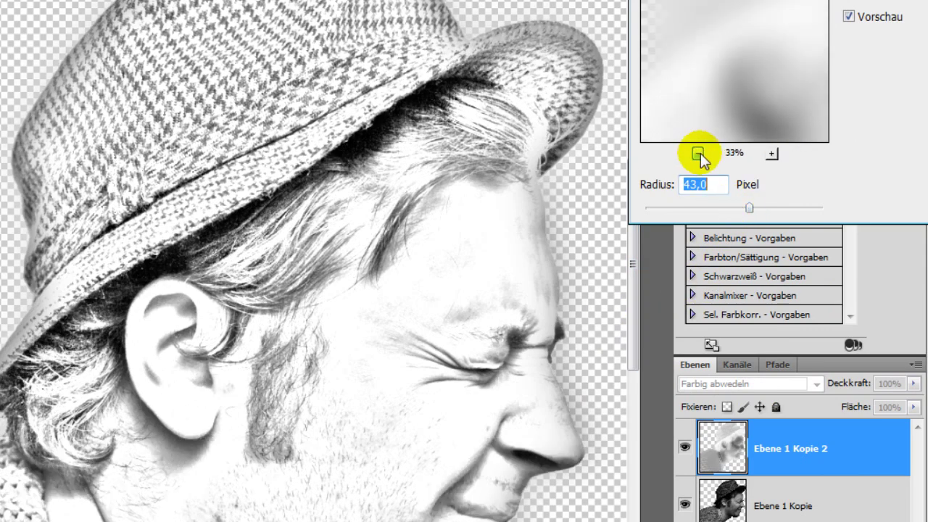
click(697, 154)
click(697, 154)
click(696, 208)
drag(697, 208, 744, 208)
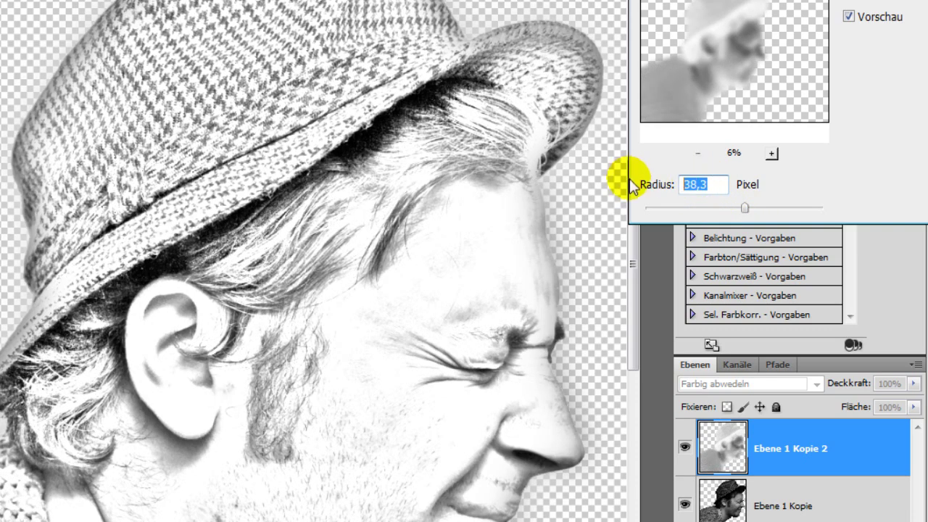
- Set the Gaussian blur radius to 10 pixels and apply it to the inverted layer
text(10)
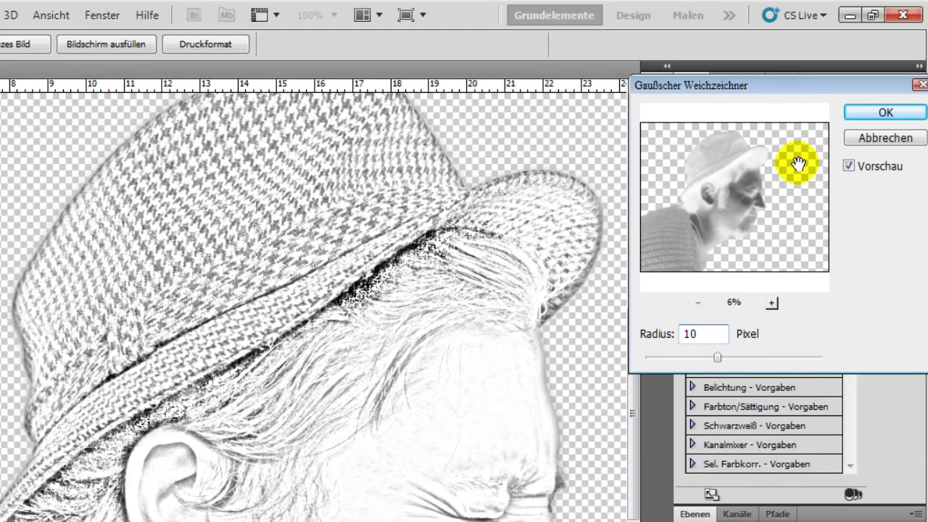
click(859, 115)
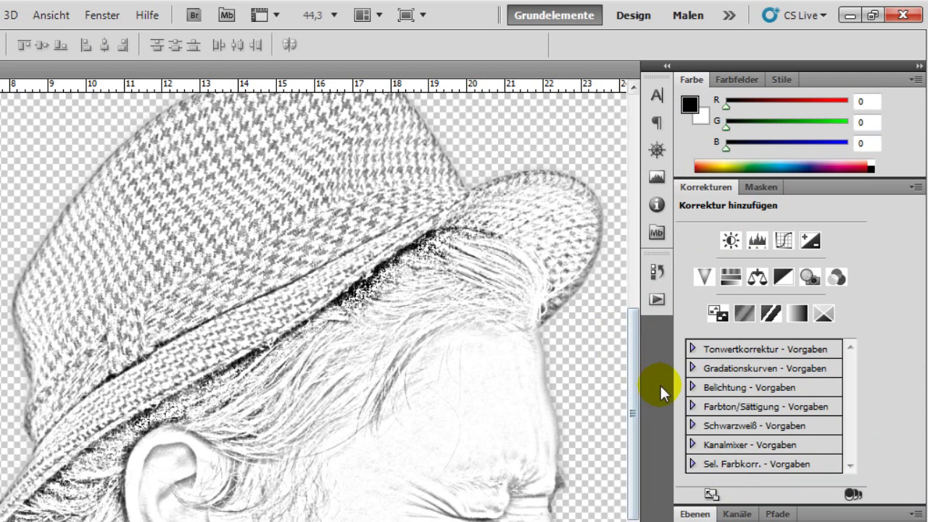
- Add a Tonwertkorrektur adjustment layer and set its midtone value to 0.57 to darken the sketch lines
click(757, 247)
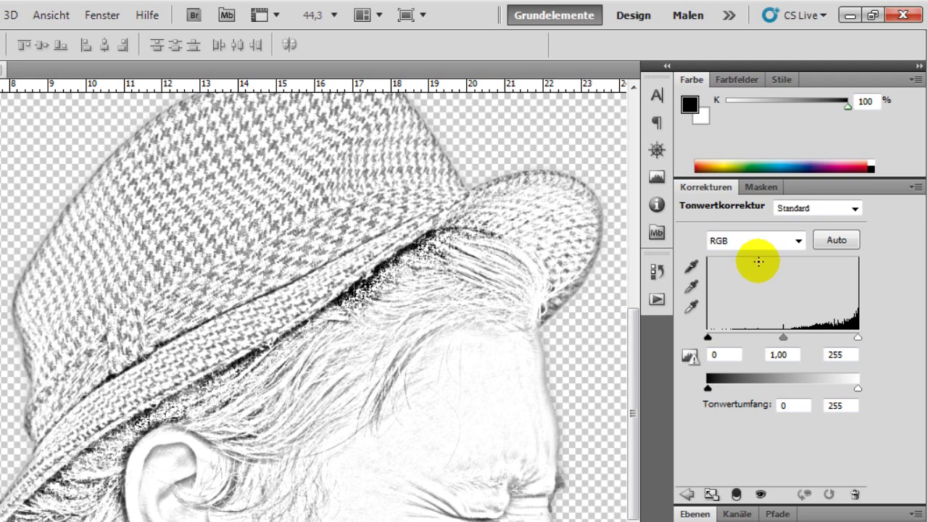
drag(783, 338, 808, 339)
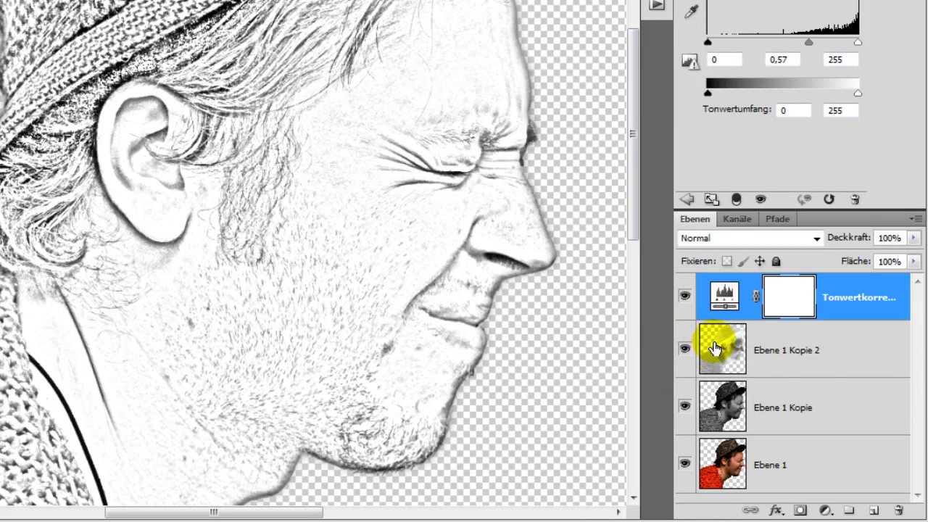
- Set up the Brush tool on the layer Ebene 1 Kopie 2 with 6% opacity and black as the foreground colour
click(715, 493)
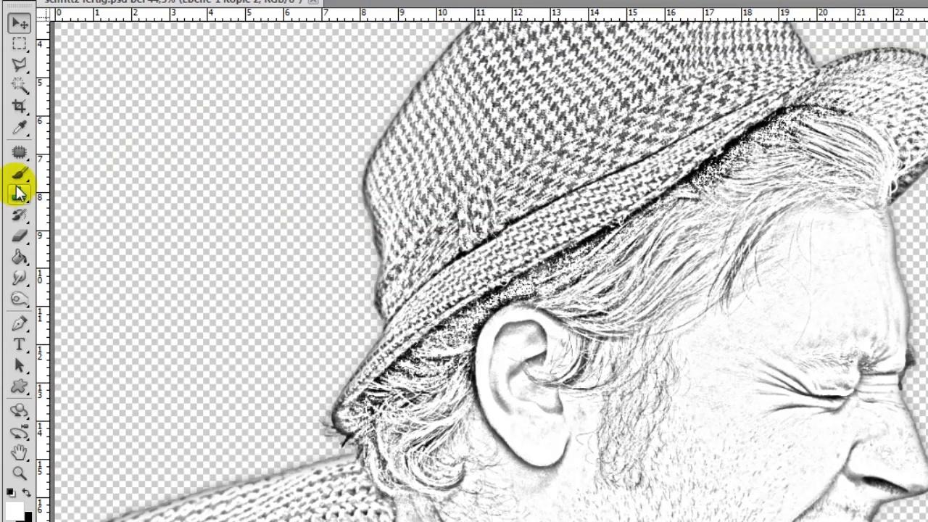
click(18, 177)
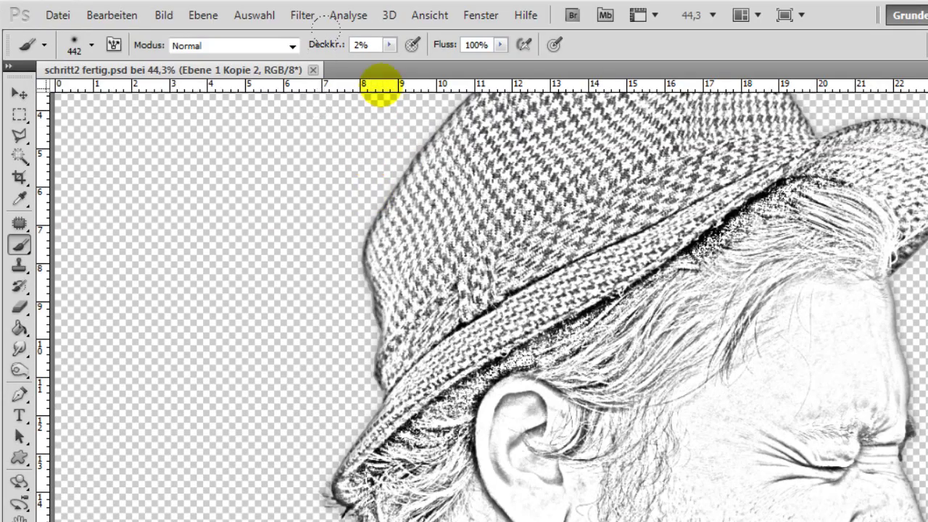
click(342, 46)
text(6)
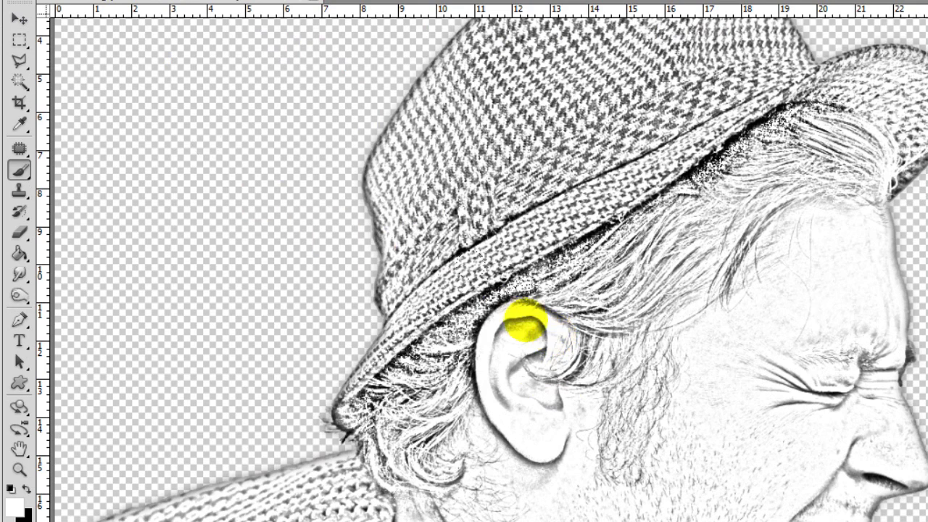
right_click(521, 399)
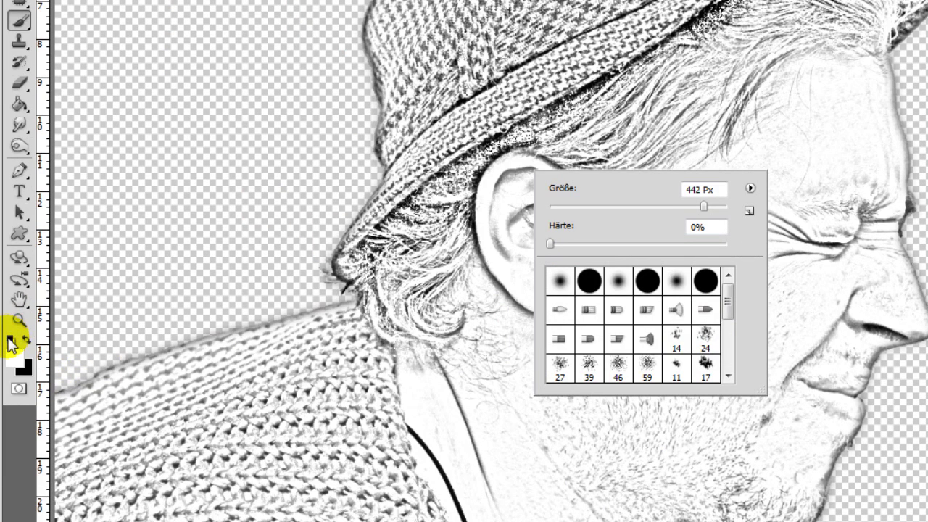
click(10, 487)
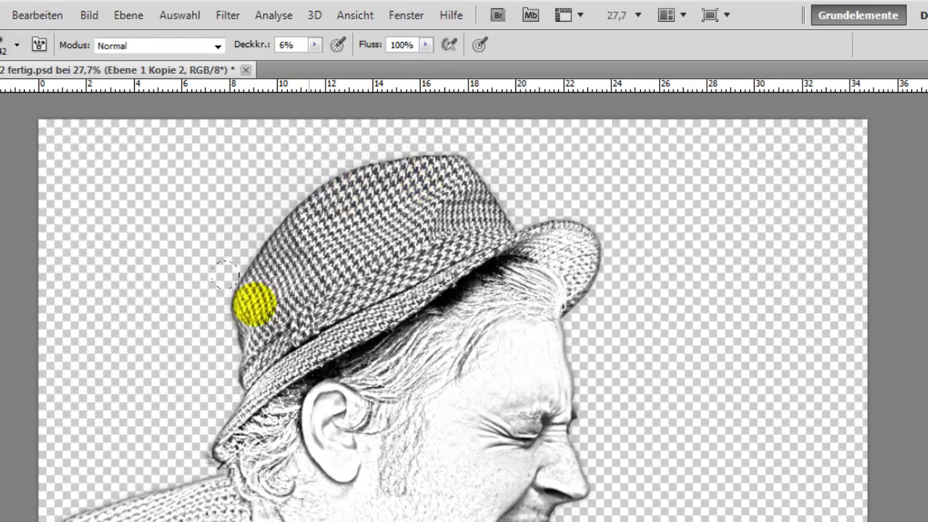
- Paint in black over the hat, the hair and the sweater to darken them in the sketch
mouse_move(532, 190)
mouse_down()
mouse_move(452, 230)
mouse_move(350, 317)
mouse_move(350, 303)
mouse_move(236, 372)
mouse_up()
mouse_move(235, 299)
mouse_down()
mouse_move(113, 437)
mouse_move(61, 521)
mouse_move(221, 521)
mouse_up()
mouse_move(330, 441)
mouse_down()
mouse_move(273, 280)
mouse_move(360, 452)
mouse_move(222, 284)
mouse_move(171, 281)
mouse_move(192, 222)
mouse_up()
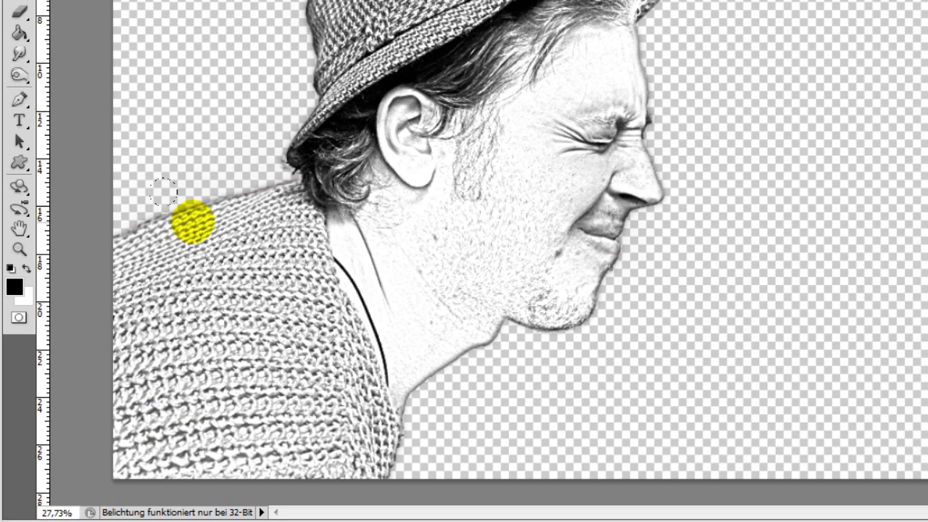
mouse_move(192, 221)
mouse_down()
mouse_move(209, 268)
mouse_move(266, 193)
mouse_move(297, 427)
mouse_move(276, 251)
mouse_move(283, 176)
mouse_move(216, 253)
mouse_move(377, 24)
mouse_move(425, 4)
mouse_up()
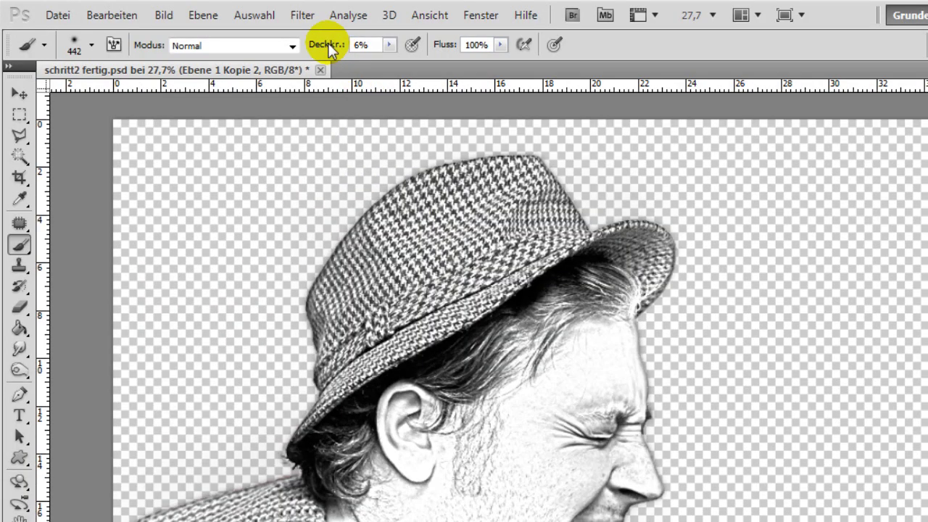
- Paint black shading over the ear area, sideburn, cheek, jaw, neck and temple of the face
drag(383, 280, 429, 403)
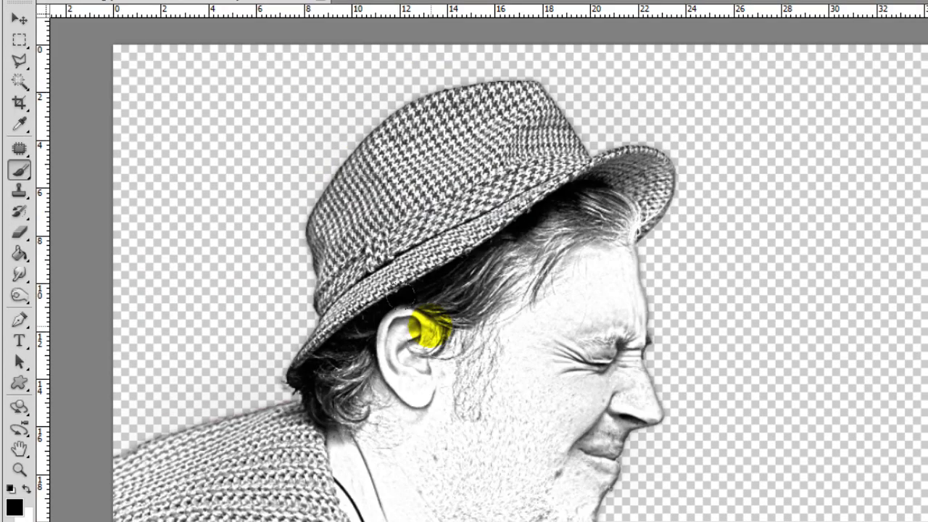
mouse_move(430, 328)
mouse_down()
mouse_move(341, 45)
mouse_move(478, 390)
mouse_up()
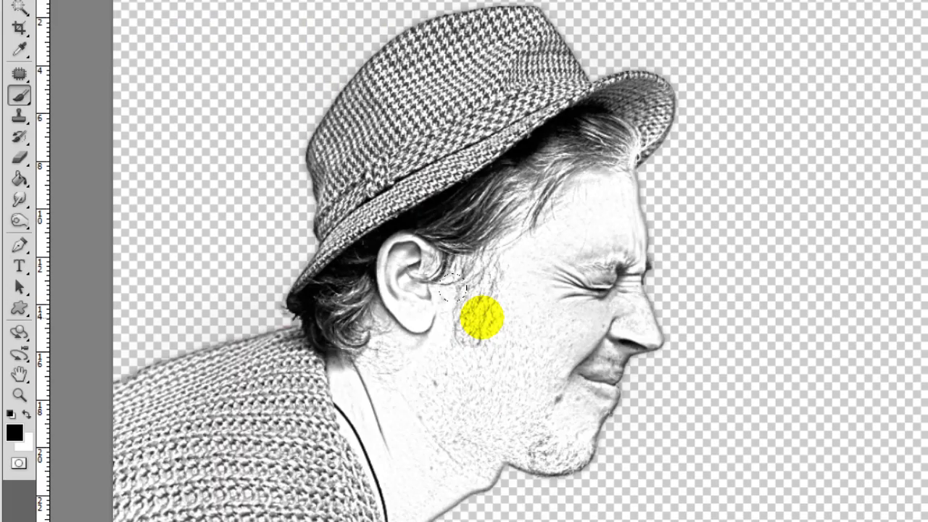
mouse_move(479, 315)
mouse_down()
mouse_move(575, 203)
mouse_move(520, 327)
mouse_move(508, 385)
mouse_up()
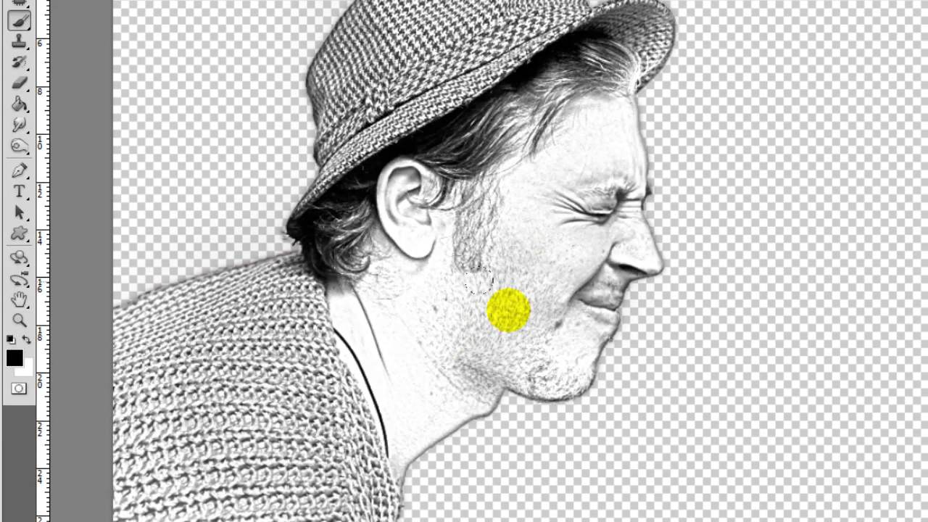
mouse_move(508, 310)
mouse_down()
mouse_move(435, 296)
mouse_move(356, 316)
mouse_move(435, 423)
mouse_move(442, 303)
mouse_up()
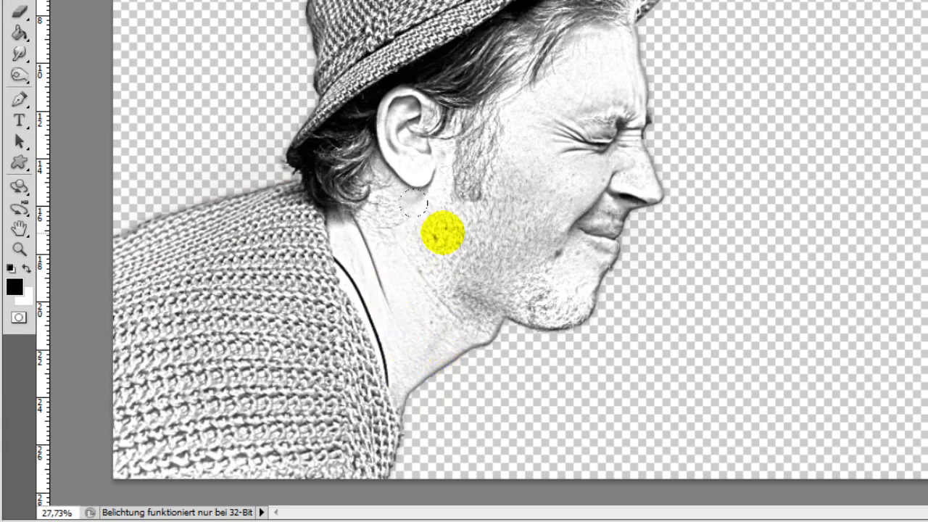
mouse_move(443, 232)
mouse_down()
mouse_move(398, 135)
mouse_move(401, 302)
mouse_move(516, 126)
mouse_up()
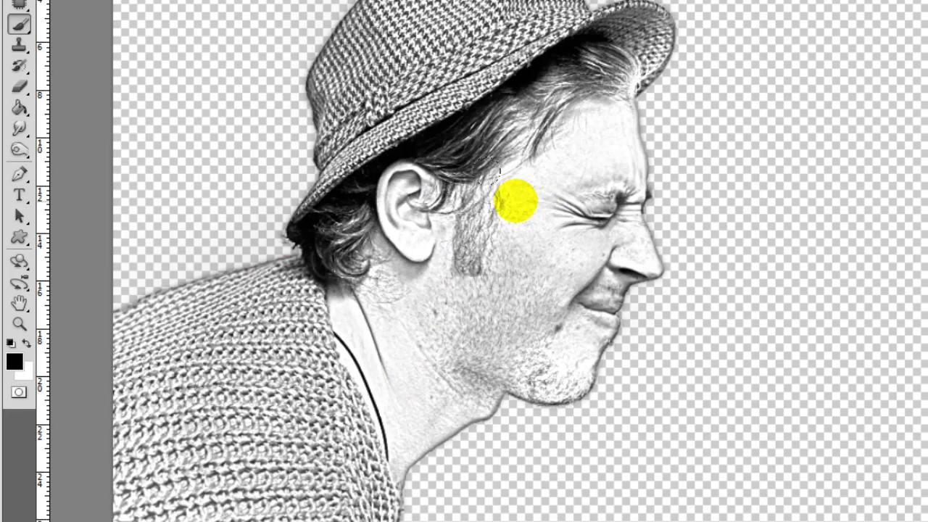
mouse_move(516, 200)
mouse_down()
mouse_move(556, 186)
mouse_move(624, 128)
mouse_move(598, 247)
mouse_move(555, 357)
mouse_move(526, 229)
mouse_move(566, 153)
mouse_move(533, 194)
mouse_up()
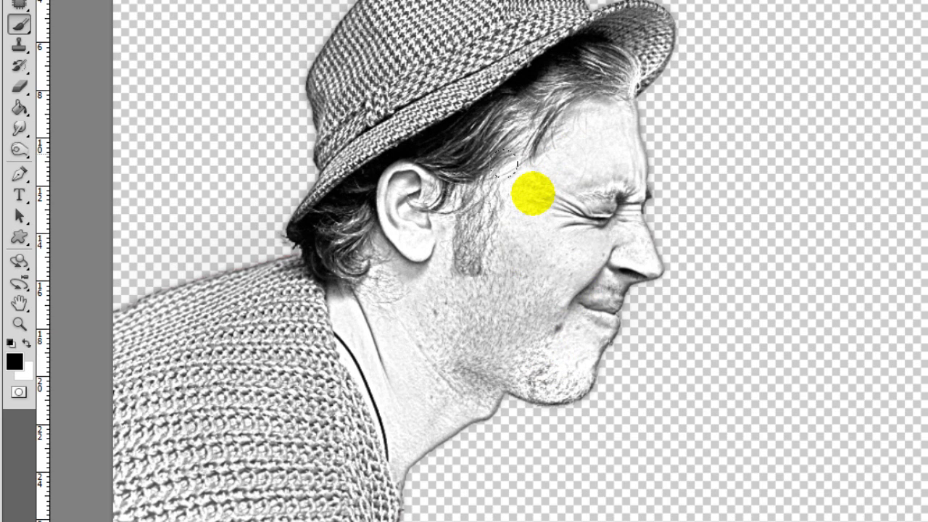
drag(534, 193, 495, 320)
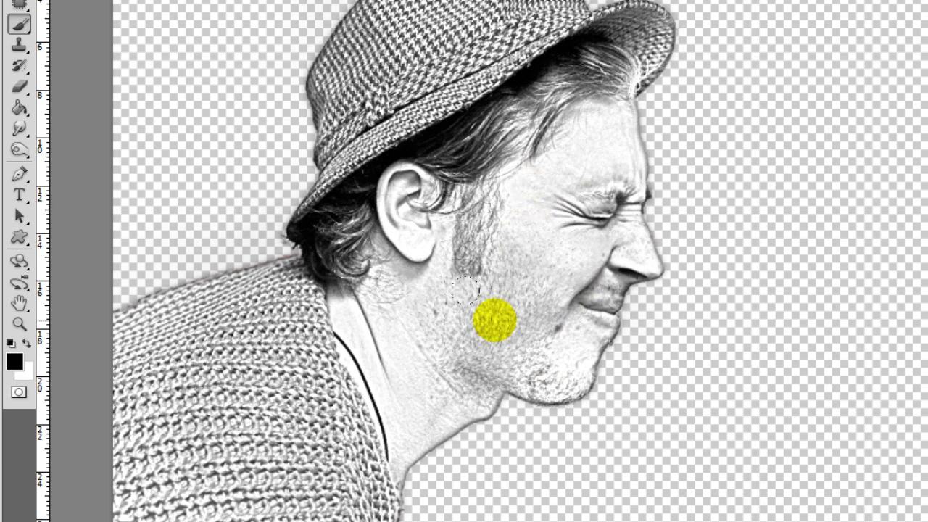
- Switch the brush to white and lighten the dark hair along the hat brim from the nape to the forehead
click(24, 342)
drag(334, 233, 297, 198)
mouse_move(337, 236)
mouse_down()
mouse_move(353, 209)
mouse_move(594, 79)
mouse_up()
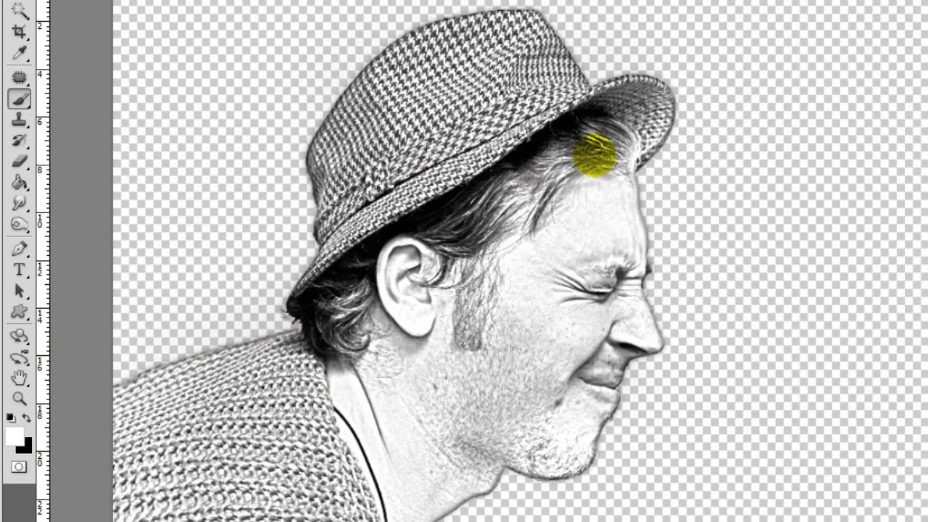
mouse_move(594, 154)
mouse_down()
mouse_move(331, 257)
mouse_move(331, 315)
mouse_move(601, 141)
mouse_move(601, 126)
mouse_move(538, 119)
mouse_up()
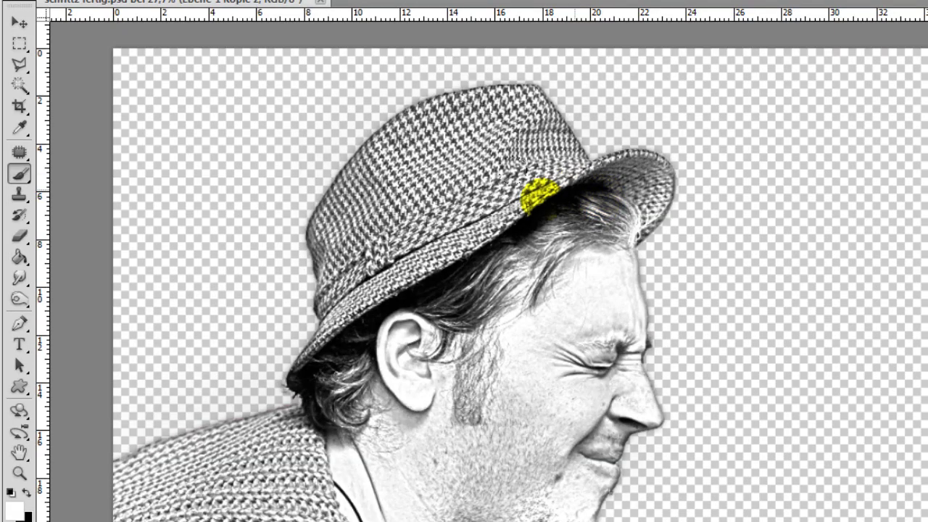
mouse_move(538, 195)
mouse_down()
mouse_move(452, 265)
mouse_move(311, 330)
mouse_move(293, 403)
mouse_up()
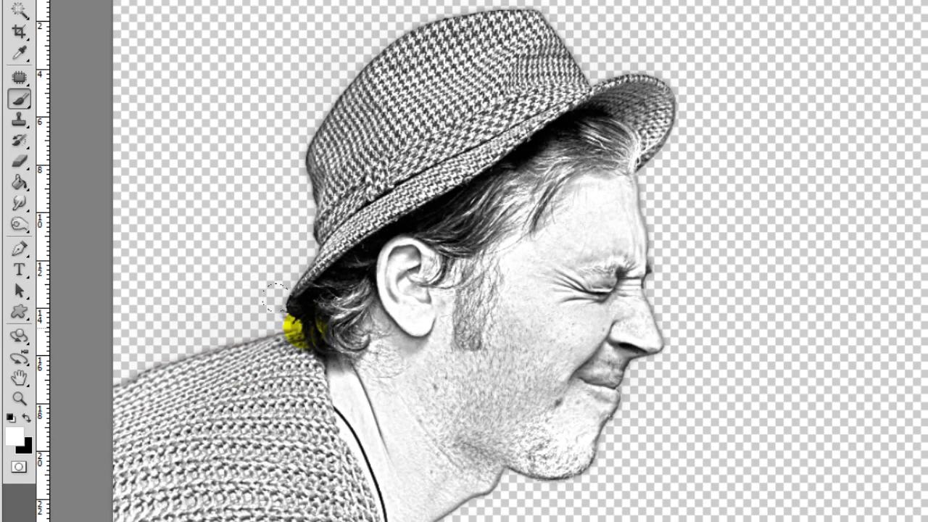
mouse_move(275, 296)
mouse_down()
mouse_move(289, 325)
mouse_move(423, 385)
mouse_up()
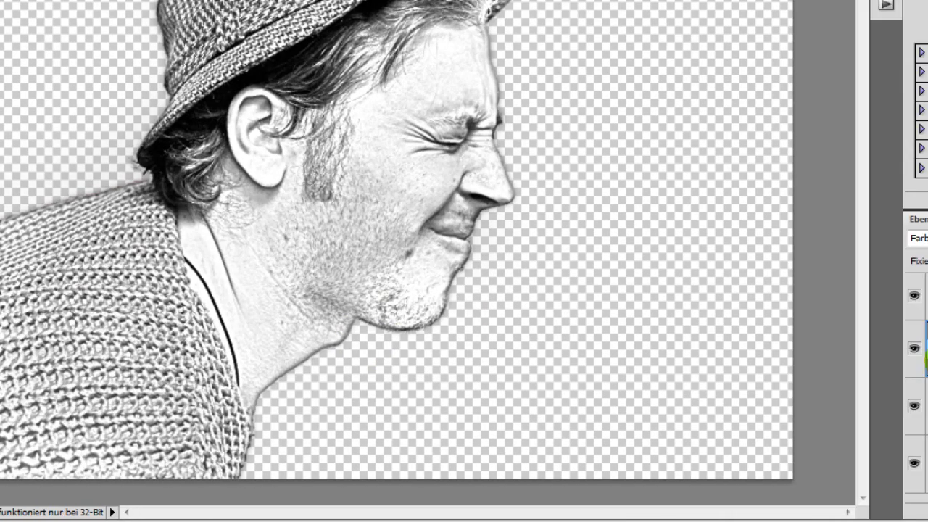
- Merge the painted layer into Ebene 1 Kopie and sharpen it with Unscharf maskieren at 122% strength, 2.0 pixel radius and threshold 0
key(ctrl+e)
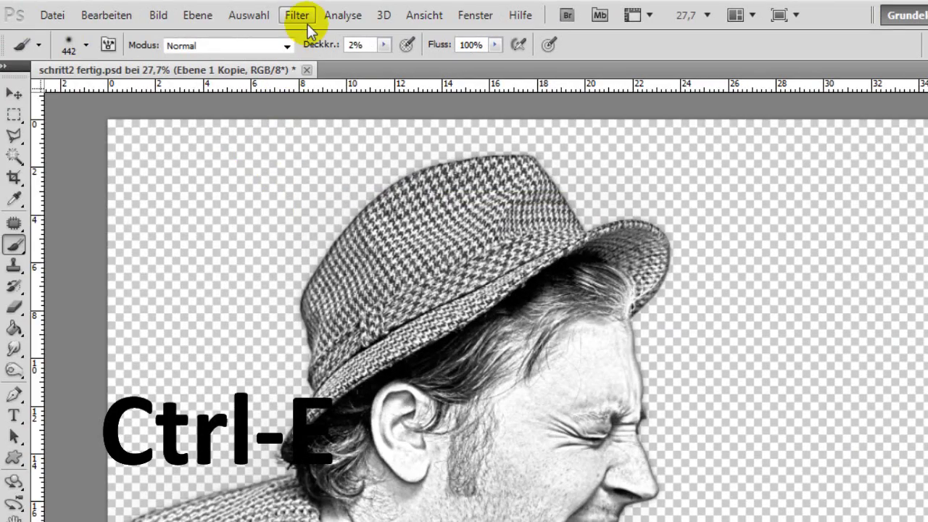
click(308, 26)
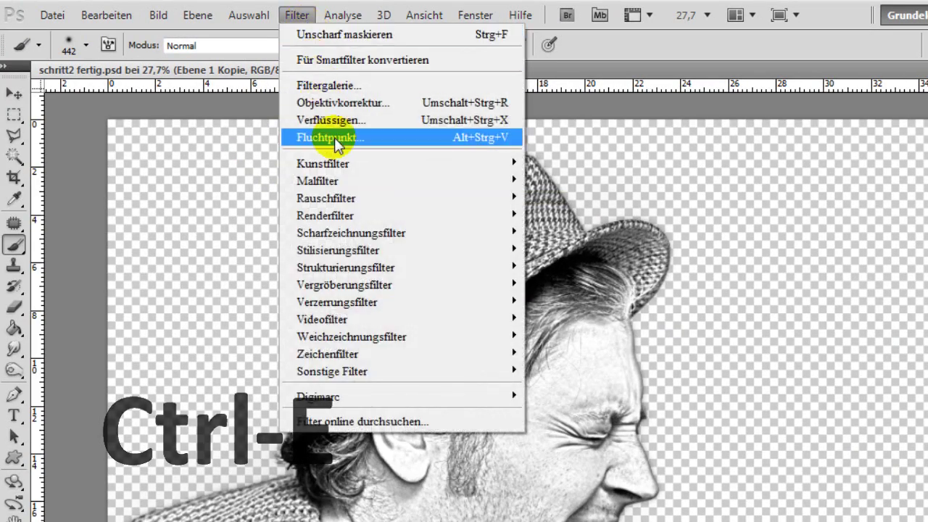
mouse_move(377, 233)
click(619, 299)
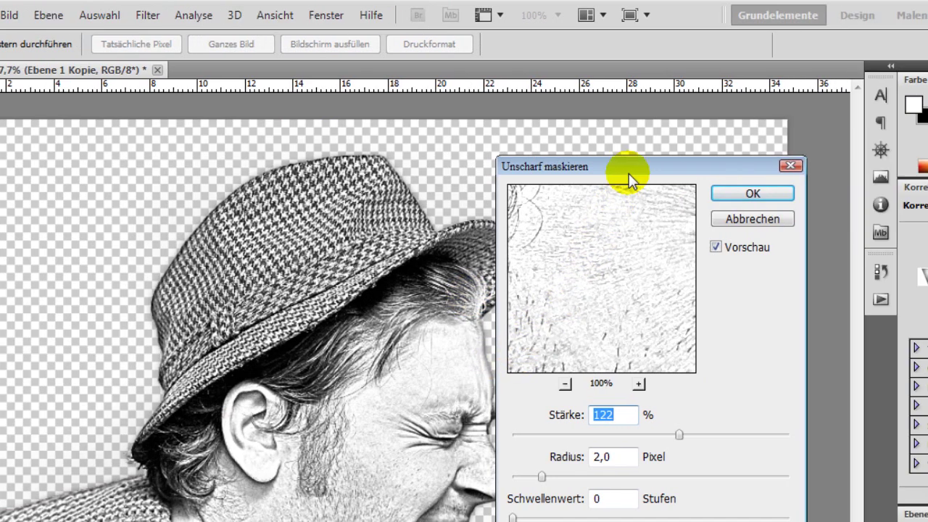
drag(628, 174, 541, 173)
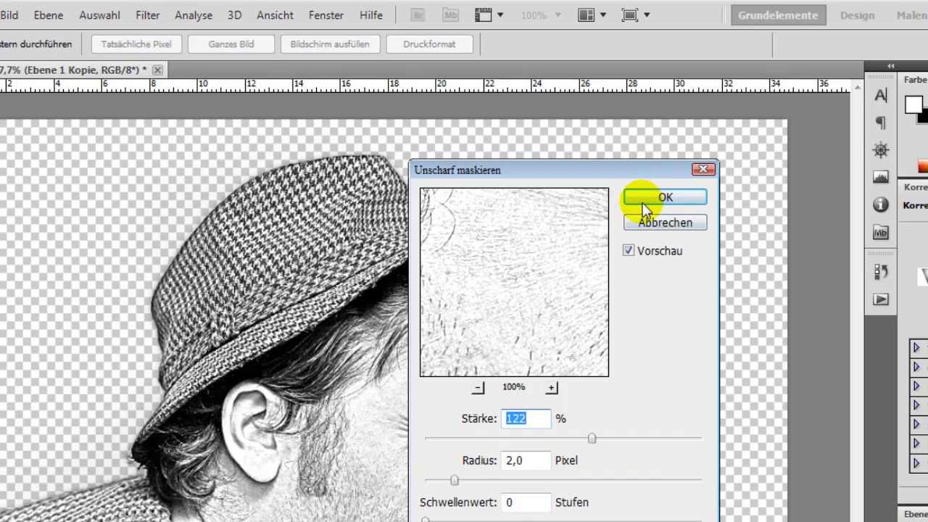
click(645, 47)
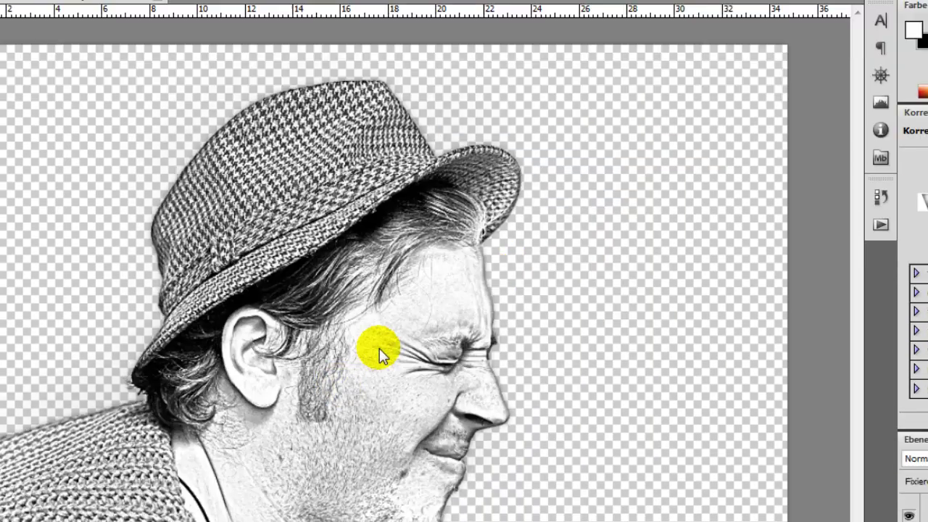
- Add a Farbton/Sättigung adjustment layer above Ebene 1 Kopie with Helligkeit set to -5
scroll(428, 316, up, 2)
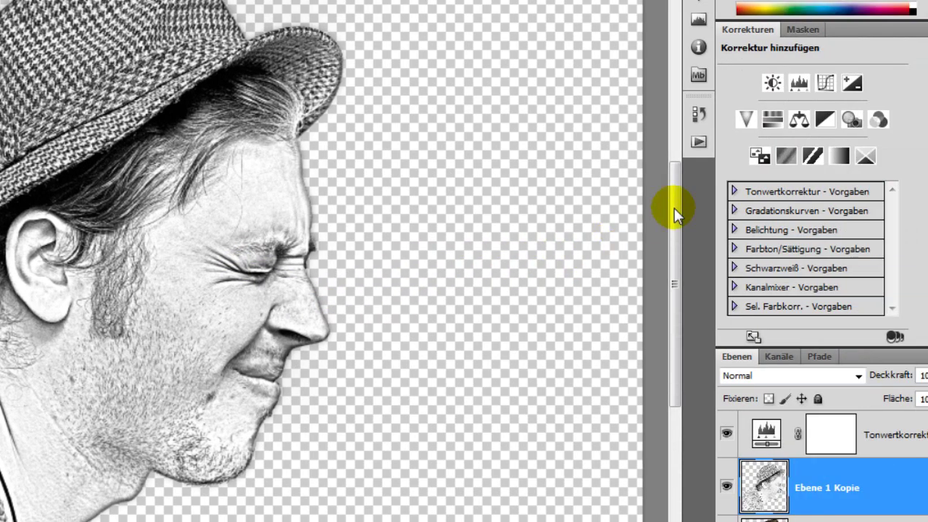
click(773, 118)
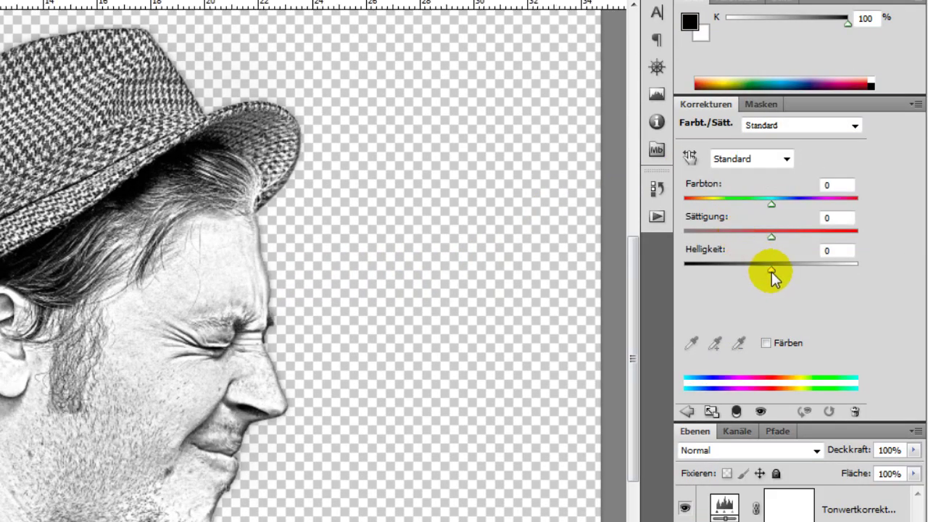
click(828, 250)
text(-5)
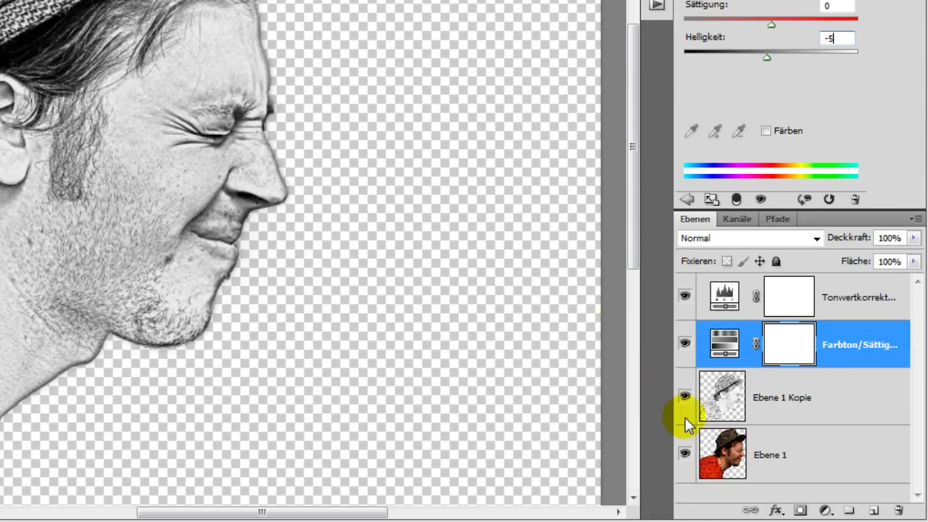
- Create a new layer directly above Ebene 1 and fill it with the light beige colour #d4d0c2
click(717, 444)
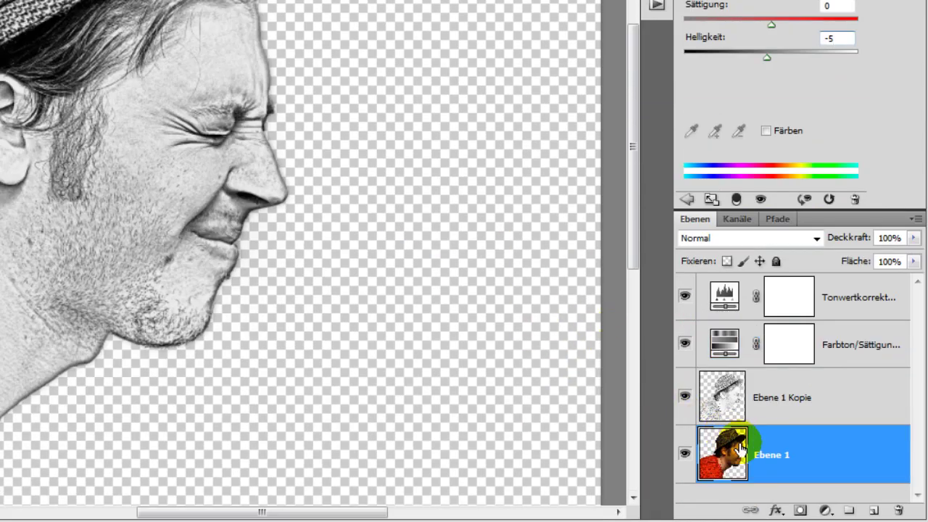
click(875, 510)
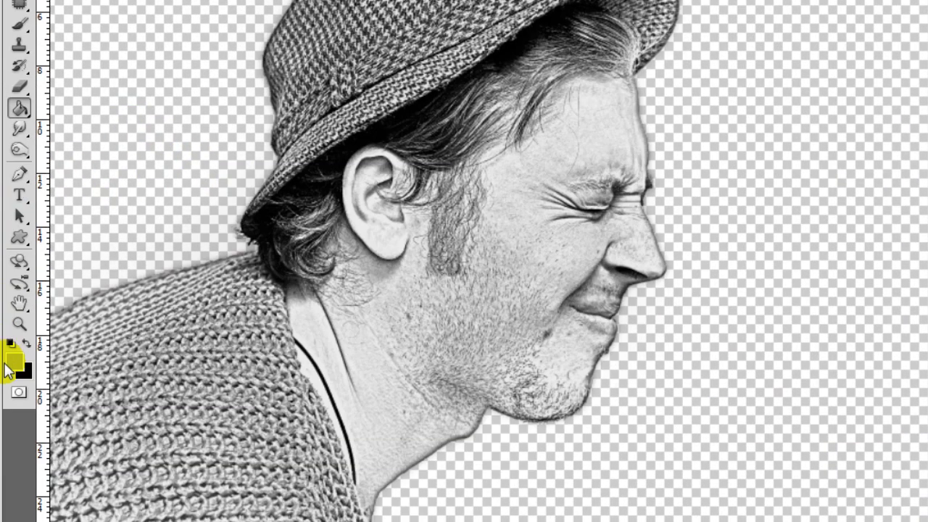
click(15, 361)
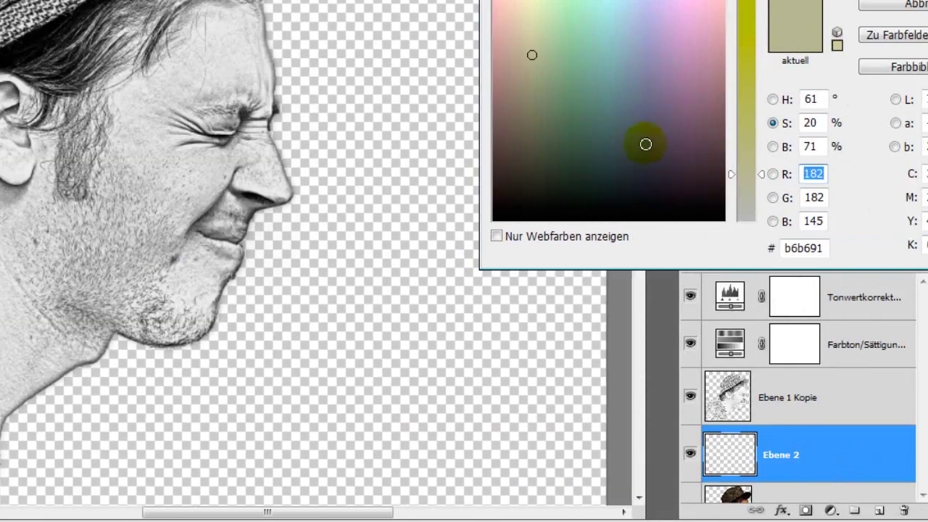
drag(736, 176, 707, 197)
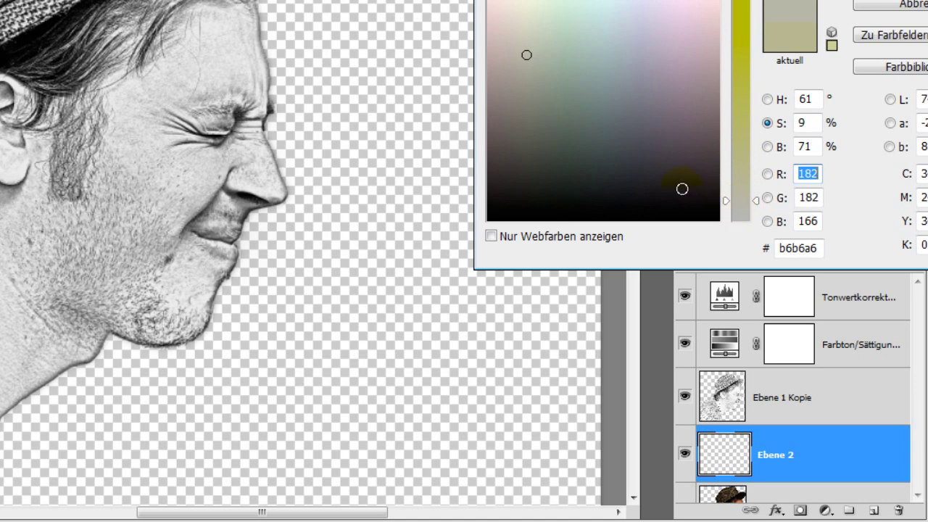
drag(526, 120, 509, 51)
drag(508, 200, 516, 177)
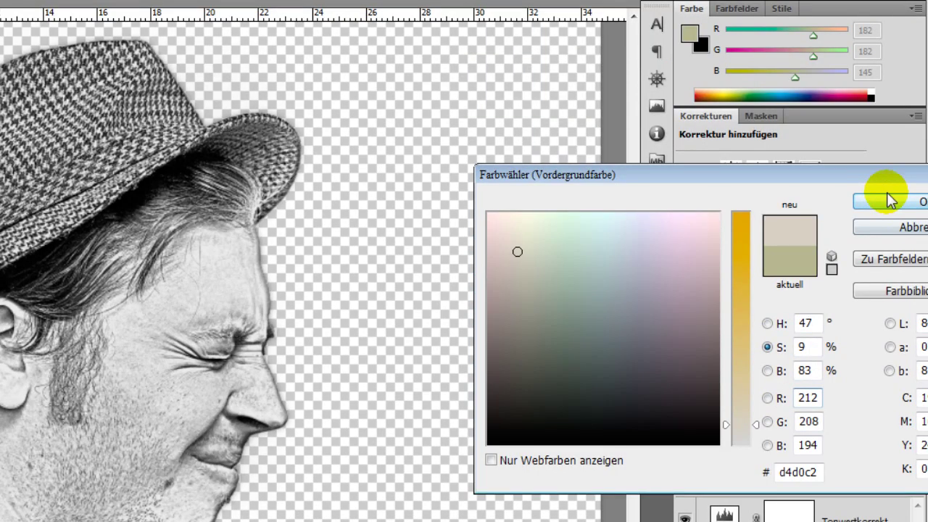
click(891, 127)
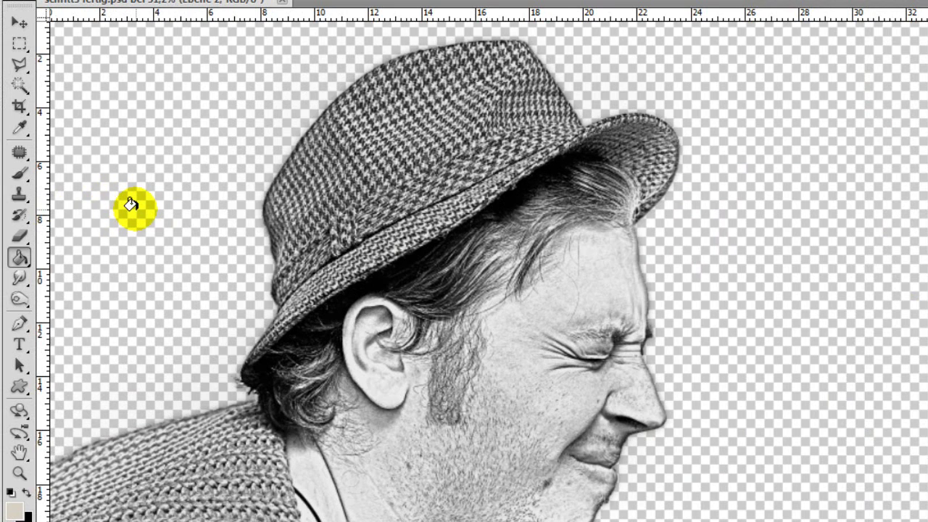
click(132, 207)
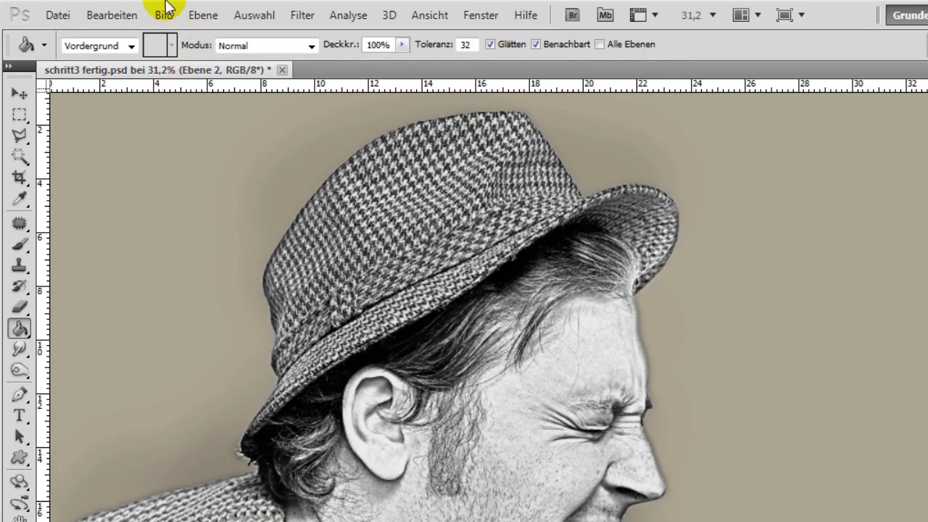
- Apply Mit Struktur versehen to the beige layer with Leinwand texture, 83% scaling, relief height 9 and light from Oben rechts
click(302, 15)
mouse_move(414, 265)
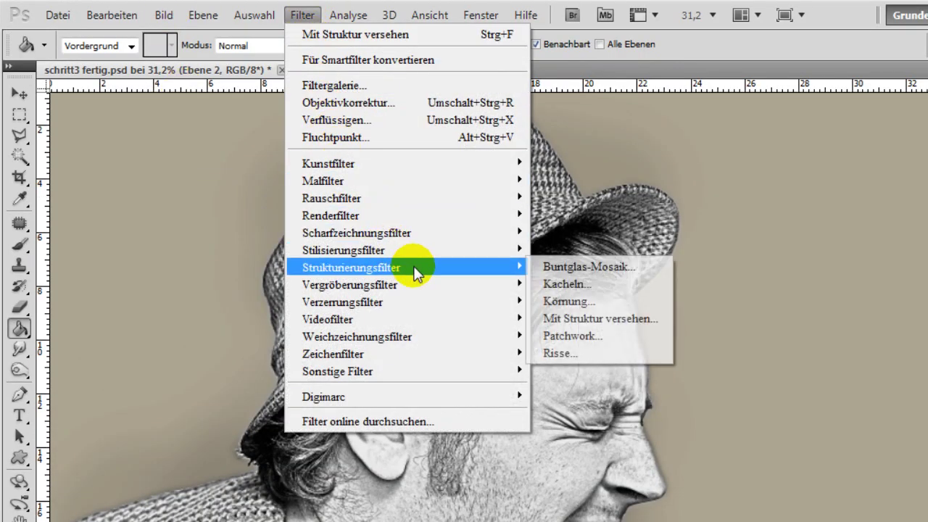
click(587, 319)
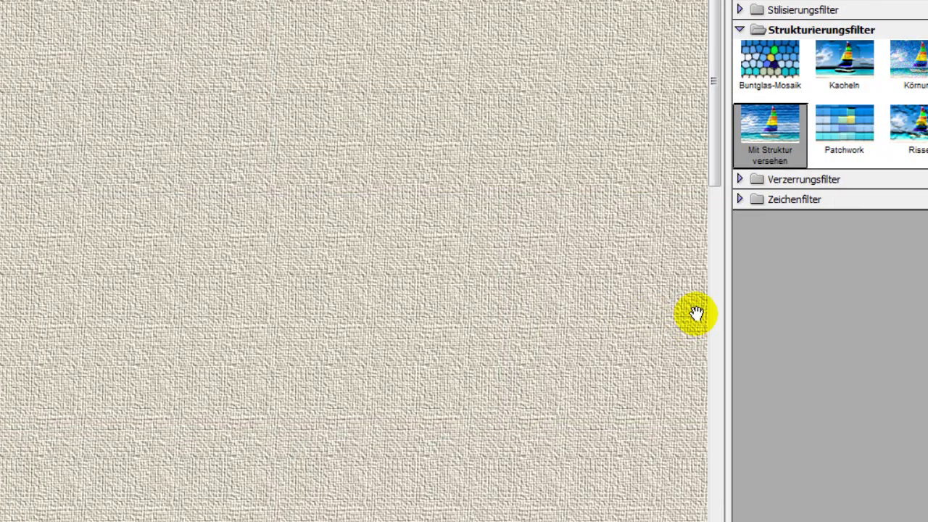
click(817, 136)
click(786, 174)
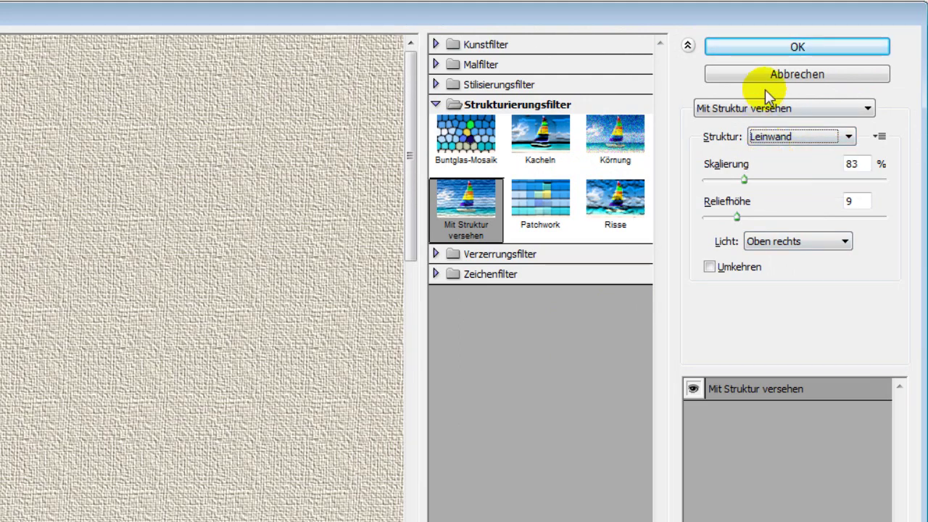
click(766, 49)
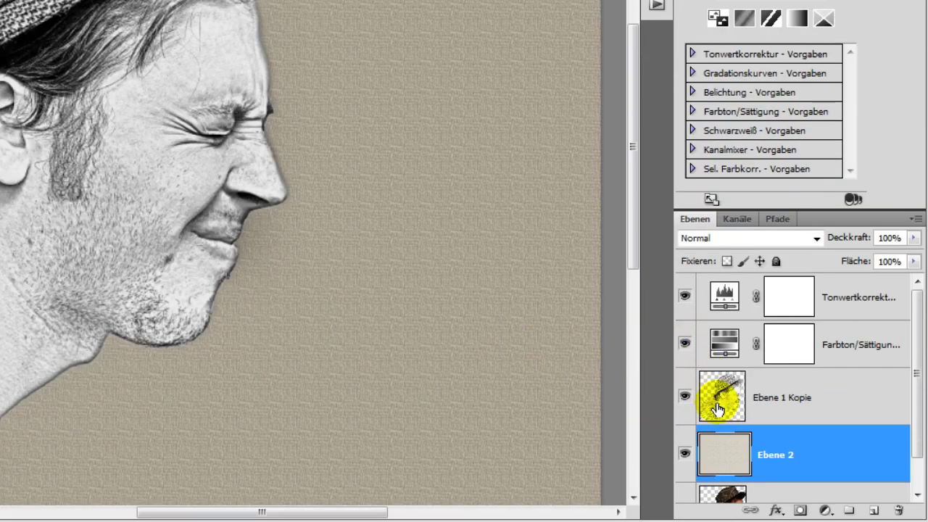
- Set the blend mode of the sketch layer Ebene 1 Kopie to Multiplizieren
click(717, 409)
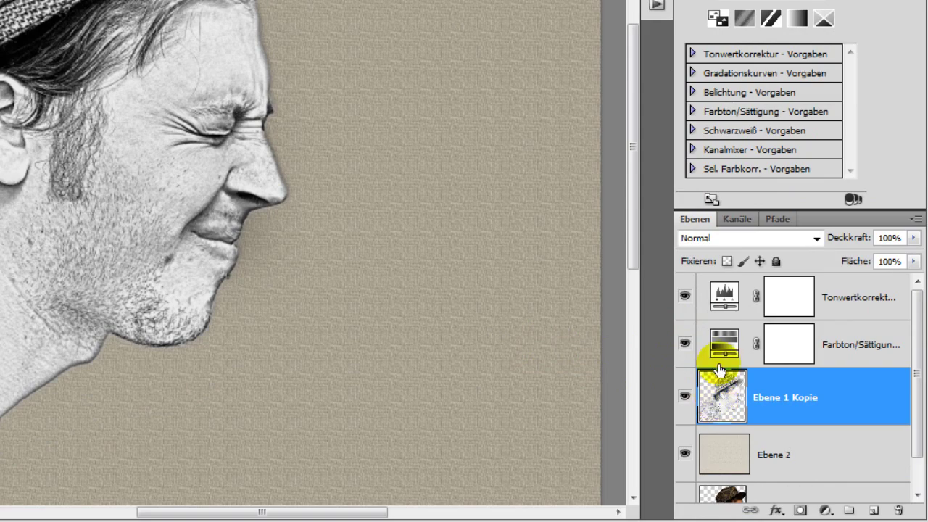
click(730, 243)
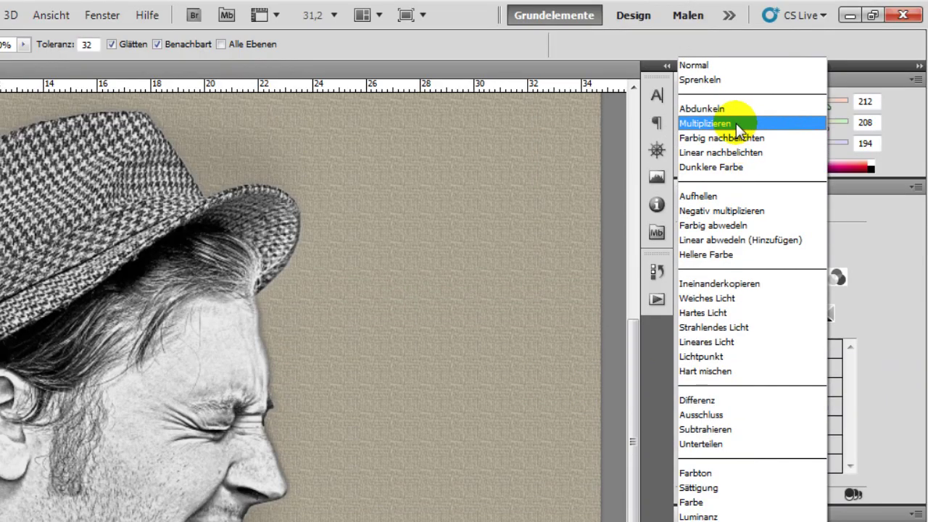
click(705, 52)
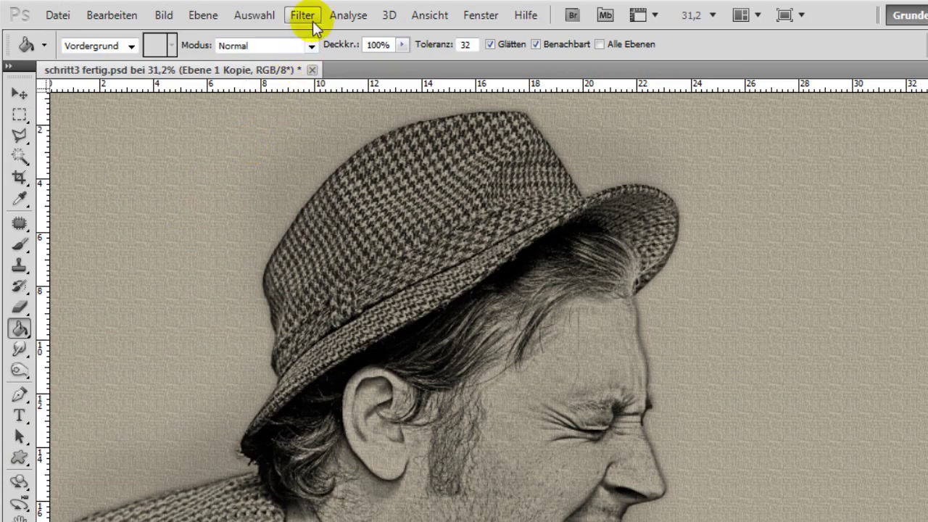
- Soften the sketch layer with a Gaußscher Weichzeichner blur of 1.0 pixel radius
click(312, 20)
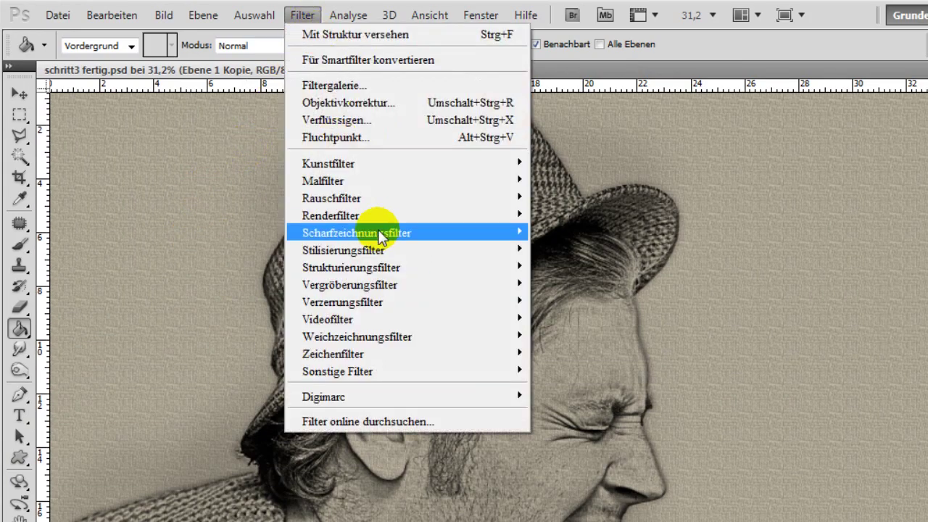
mouse_move(428, 337)
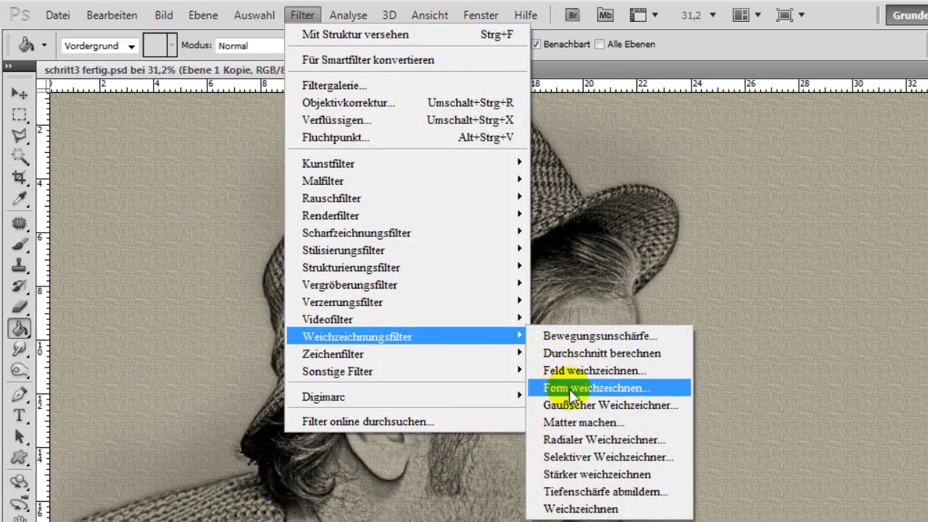
click(591, 405)
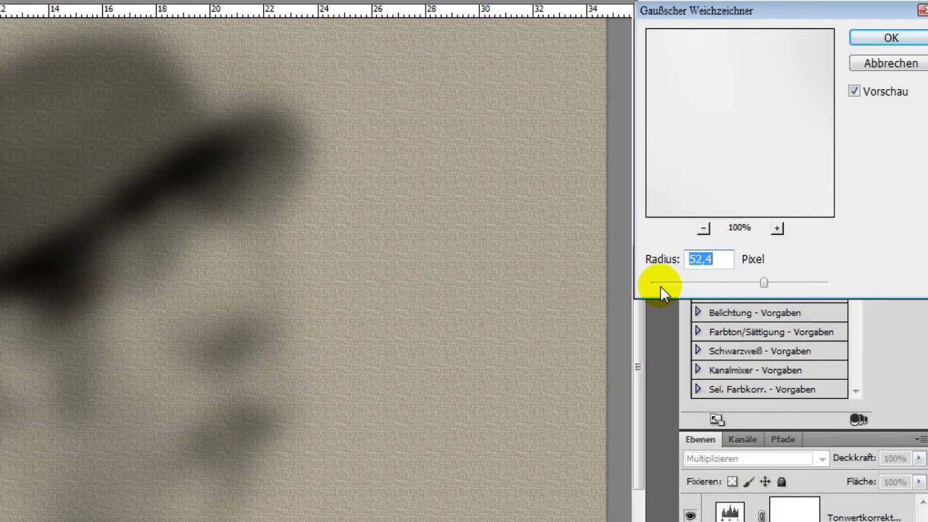
click(661, 284)
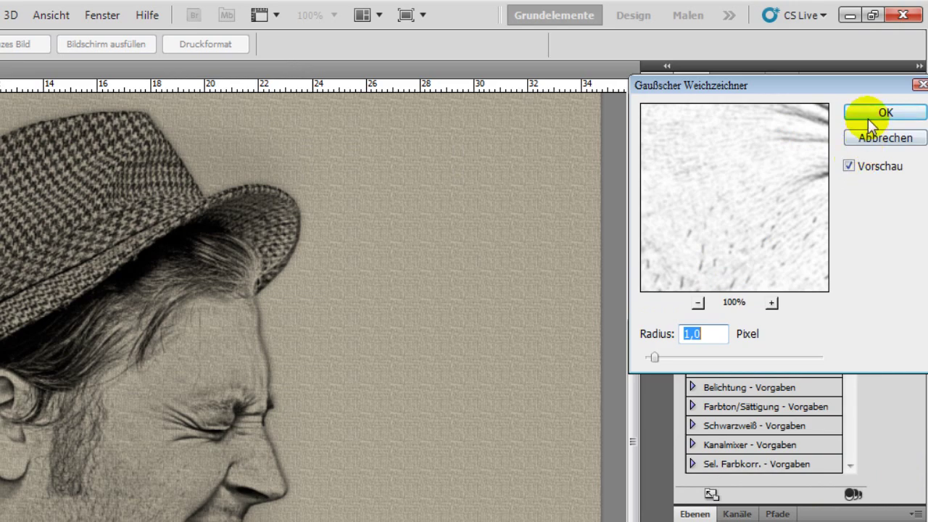
click(868, 118)
- Fade out the lower edge of the sweater on Ebene 1 Kopie with a 131 px eraser at 10% hardness
key(g)
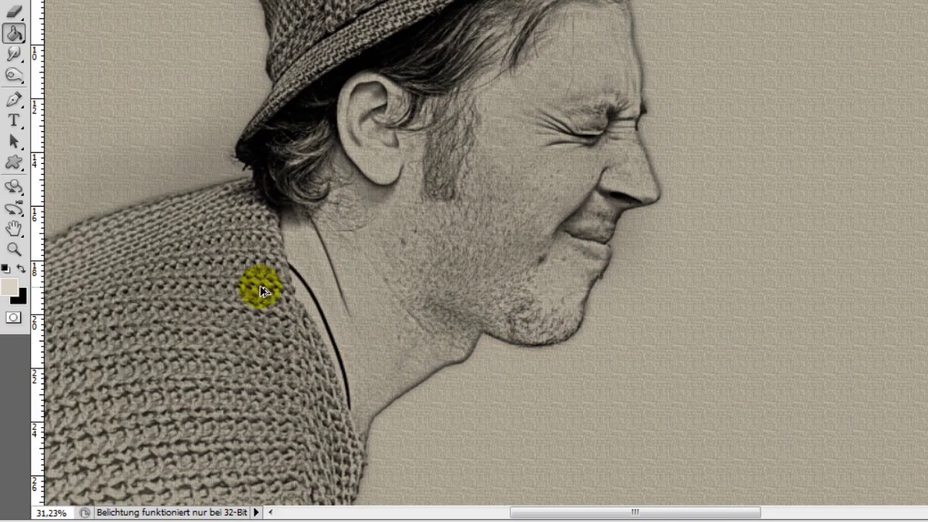
key(ctrl+0)
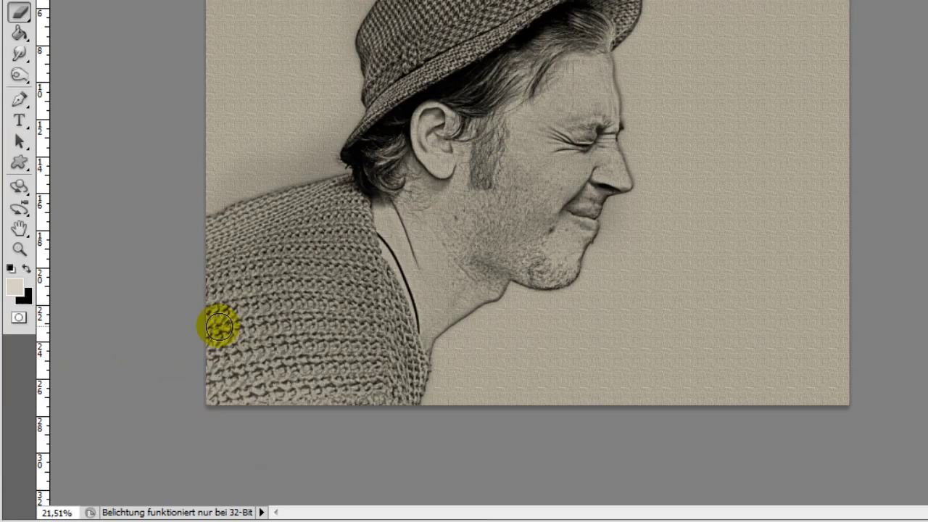
right_click(337, 504)
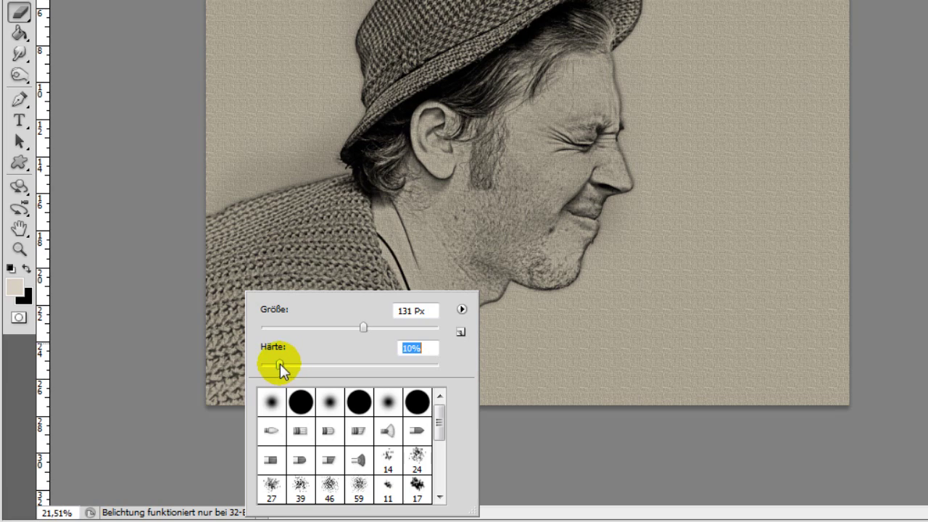
click(145, 355)
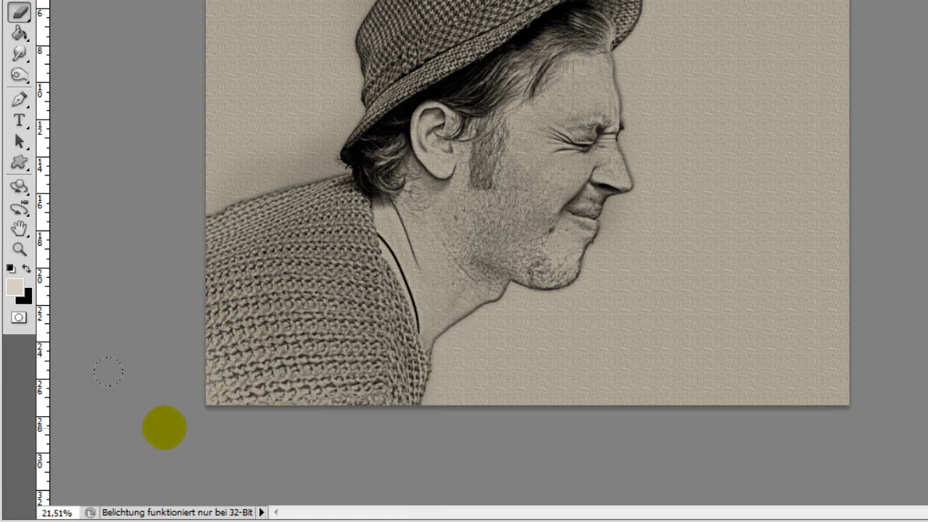
click(261, 395)
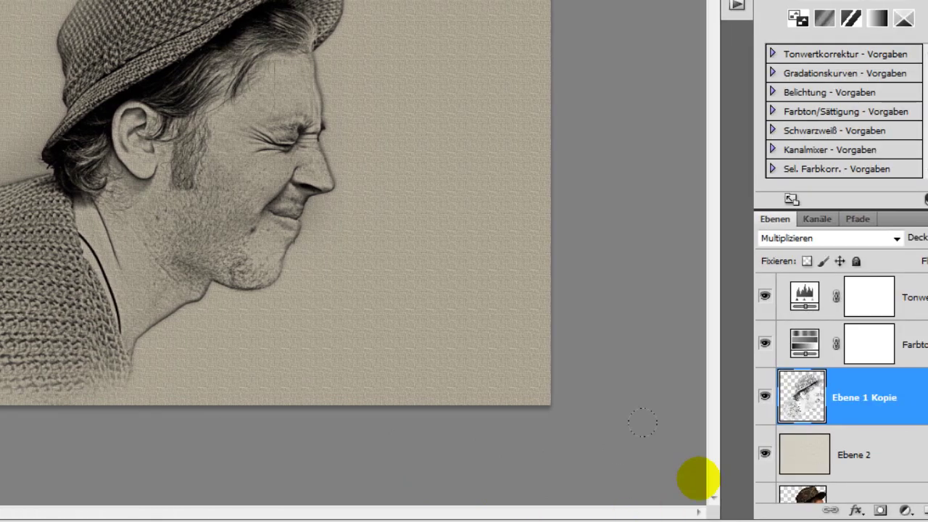
- Move the colour photo layer Ebene 1 directly above Ebene 1 Kopie, blend it as Weiches Licht and reduce its opacity
scroll(737, 484, down, 1)
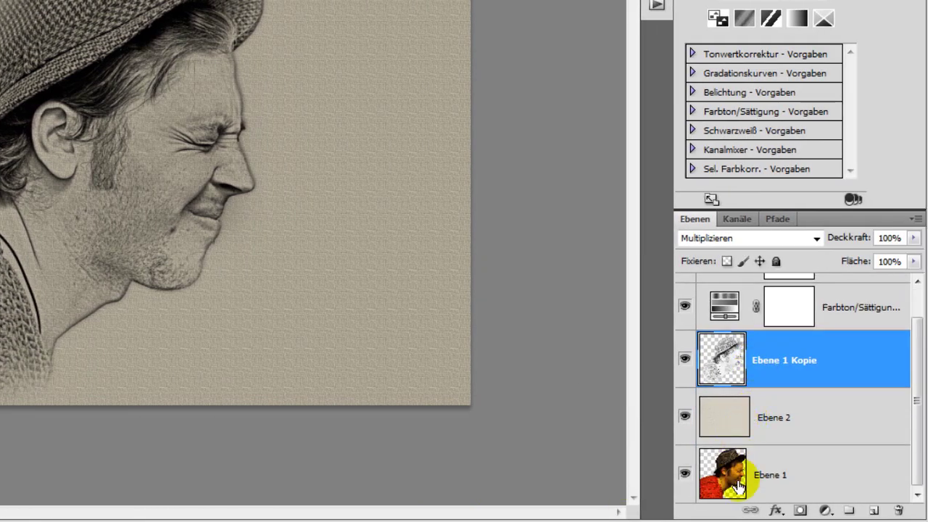
drag(737, 488, 756, 348)
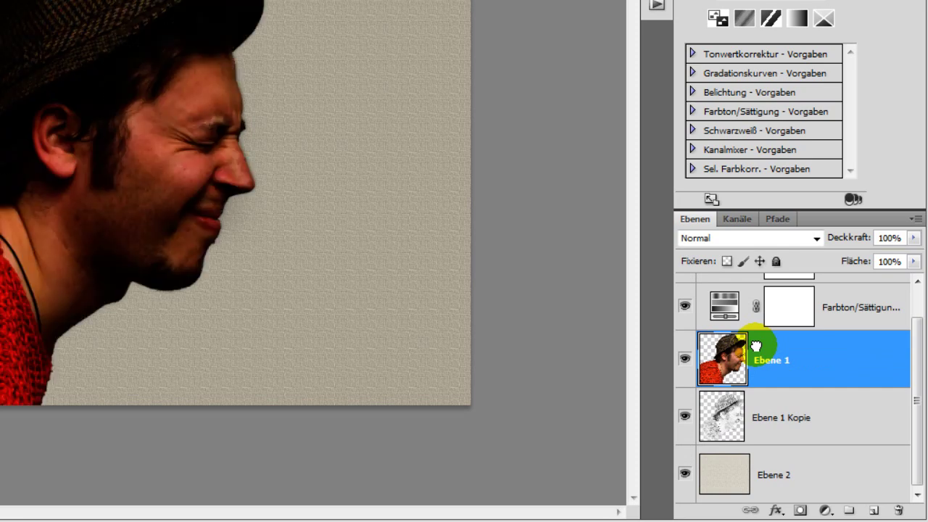
click(737, 239)
click(722, 153)
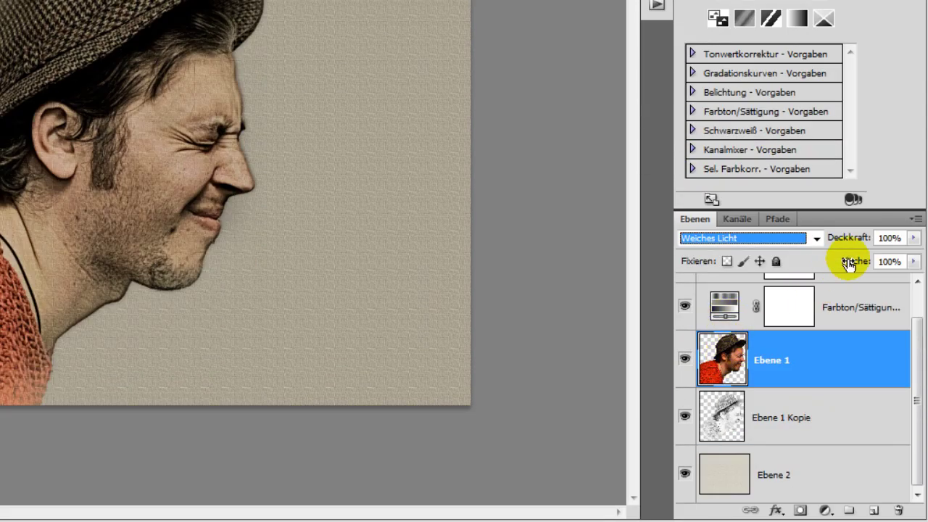
drag(855, 245, 822, 246)
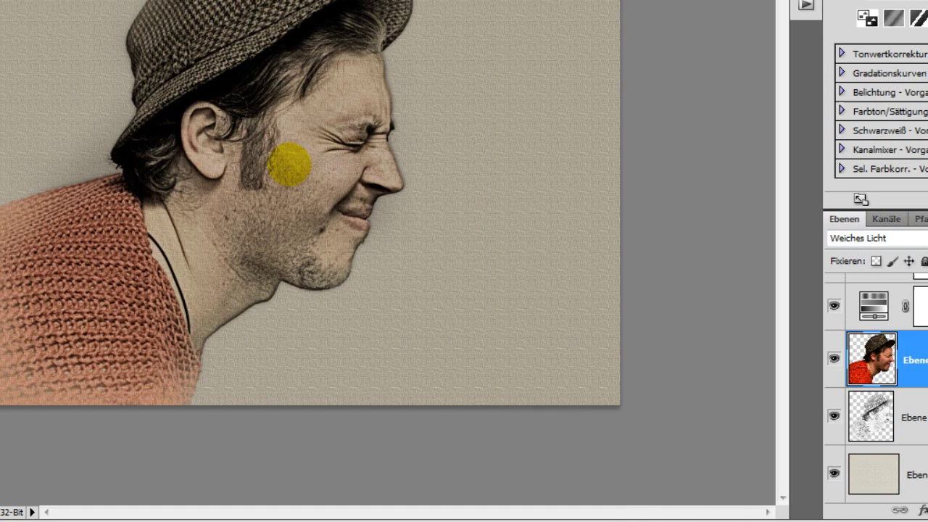
click(142, 161)
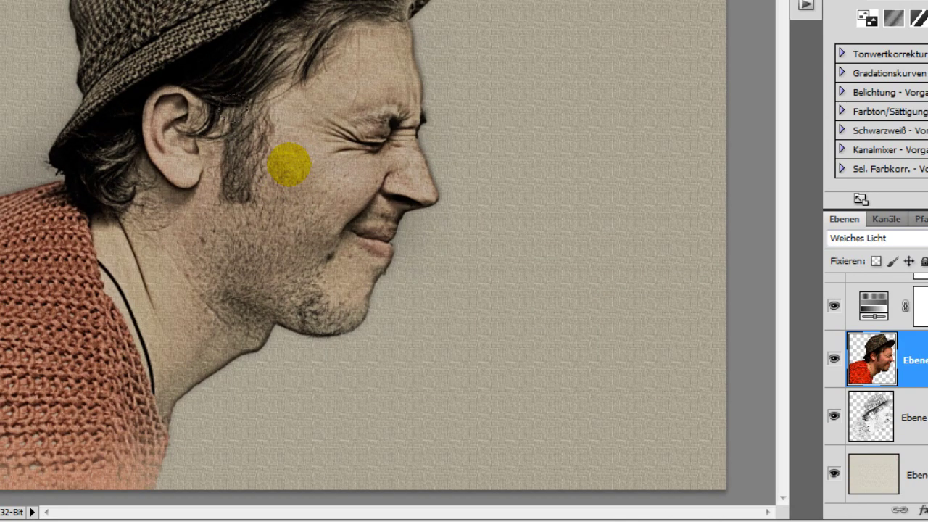